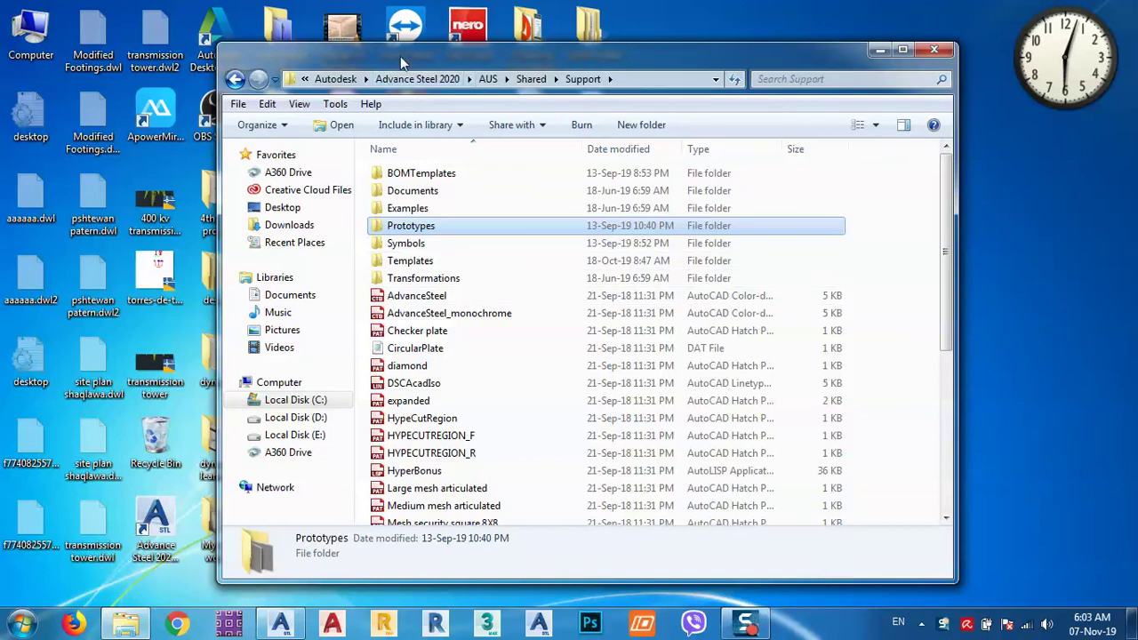
# Navigate Explorer up from the Autodesk folder to the root of Local Disk (C:)
pyautogui.moveTo(396, 50)
pyautogui.mouseDown()
pyautogui.moveTo(442, 52)
pyautogui.moveTo(407, 48)
pyautogui.mouseUp()
pyautogui.click(352, 71)
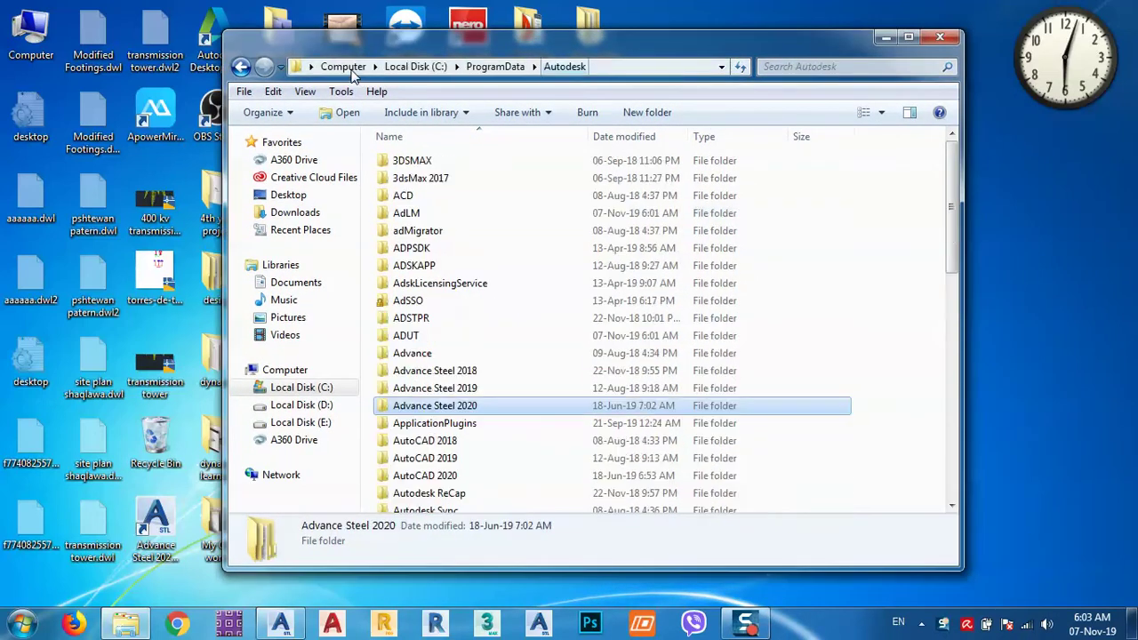
pyautogui.click(494, 66)
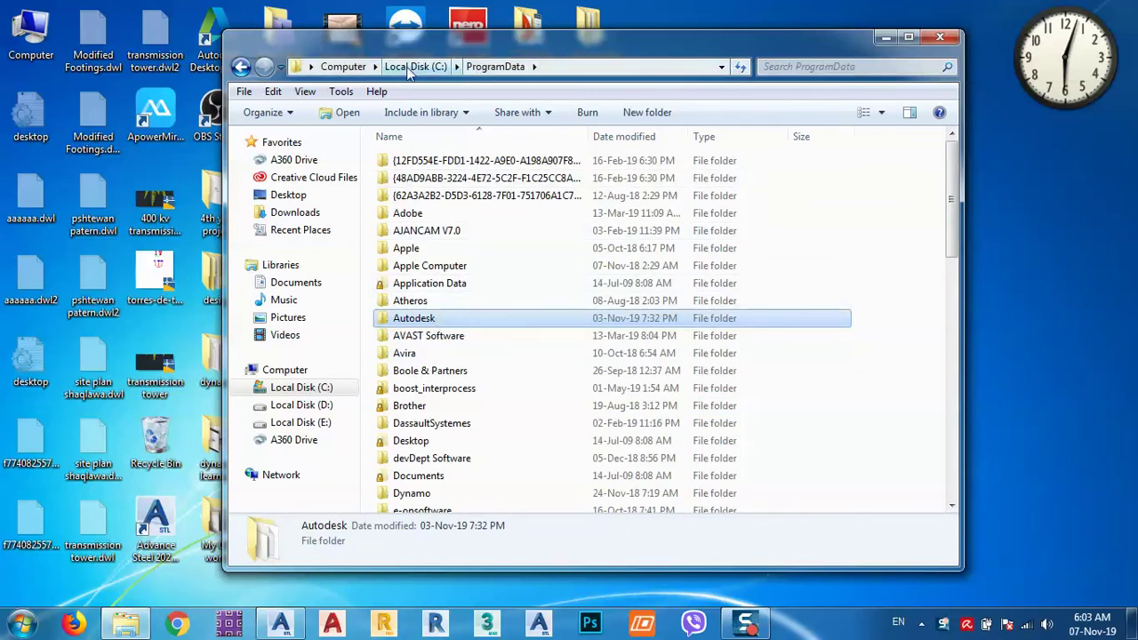
pyautogui.click(347, 66)
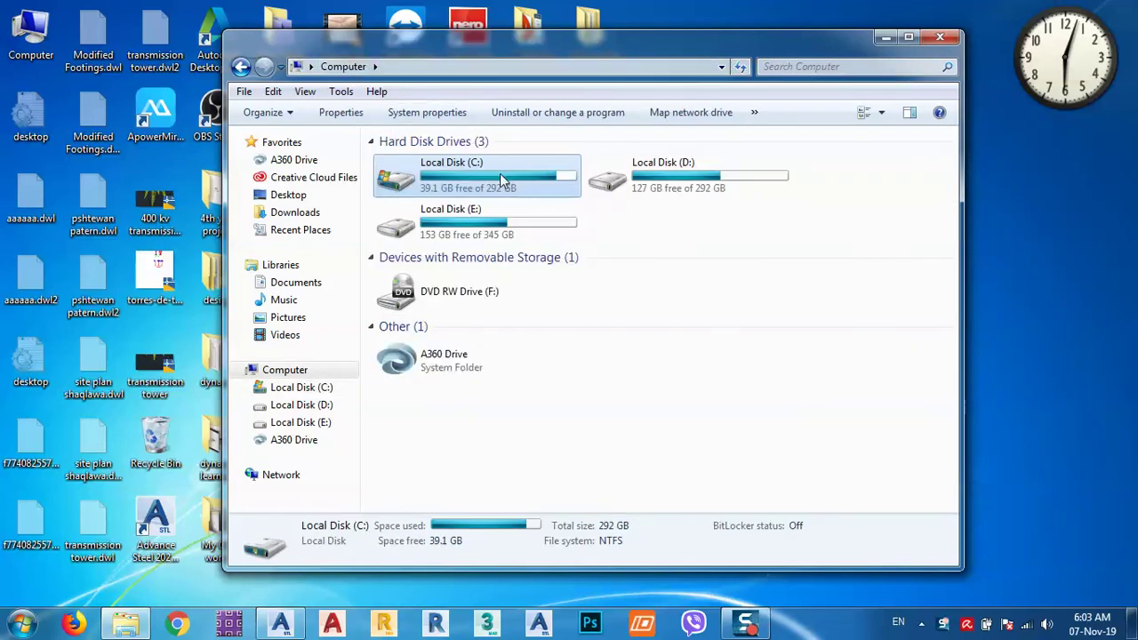
pyautogui.doubleClick(461, 178)
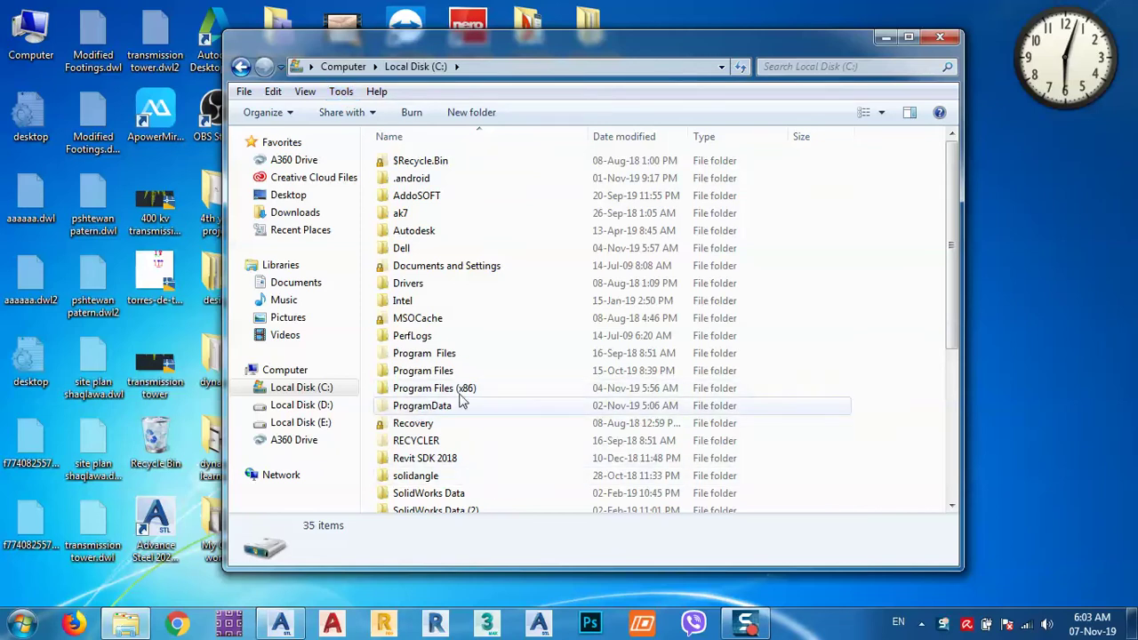
pyautogui.click(343, 95)
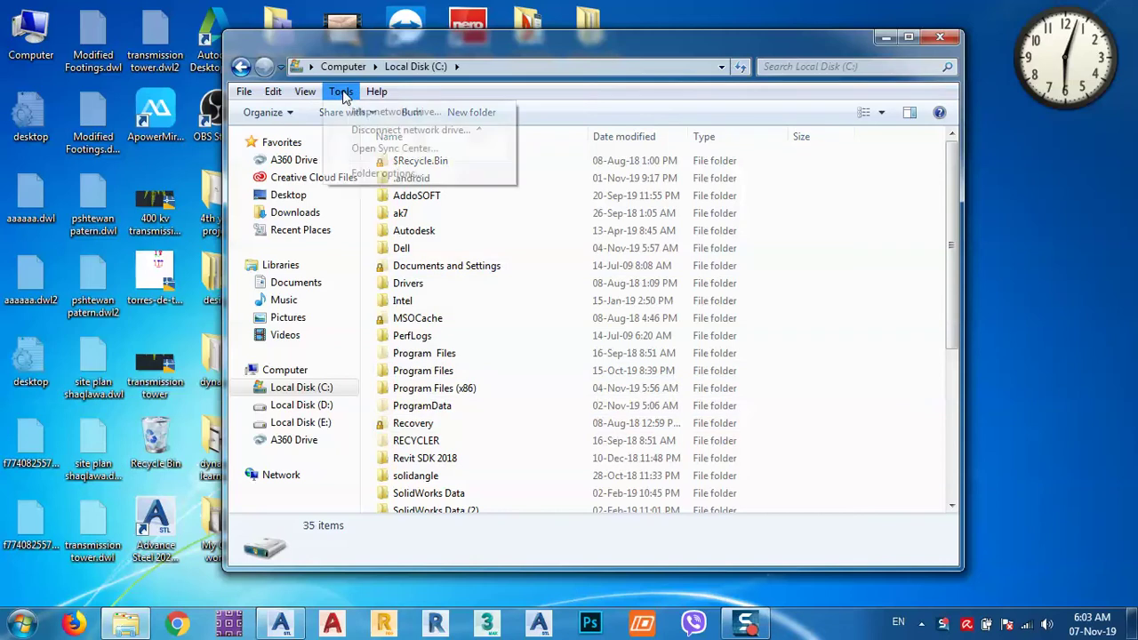
# Confirm 'Show hidden files, folders, and drives' is enabled in Folder Options' View tab
pyautogui.click(382, 173)
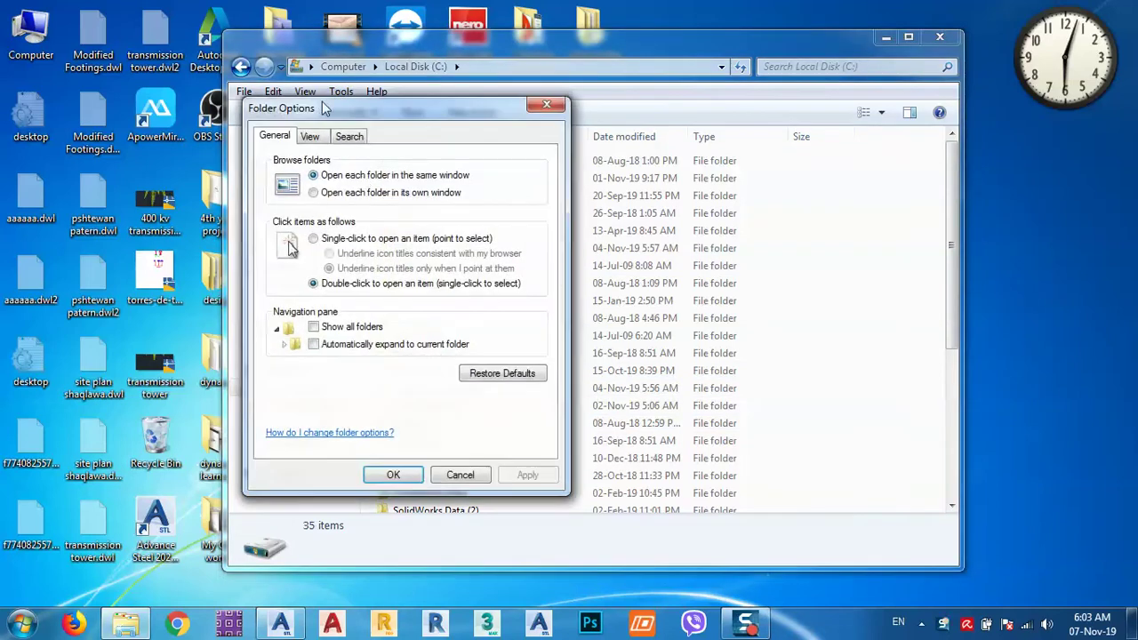
pyautogui.click(311, 137)
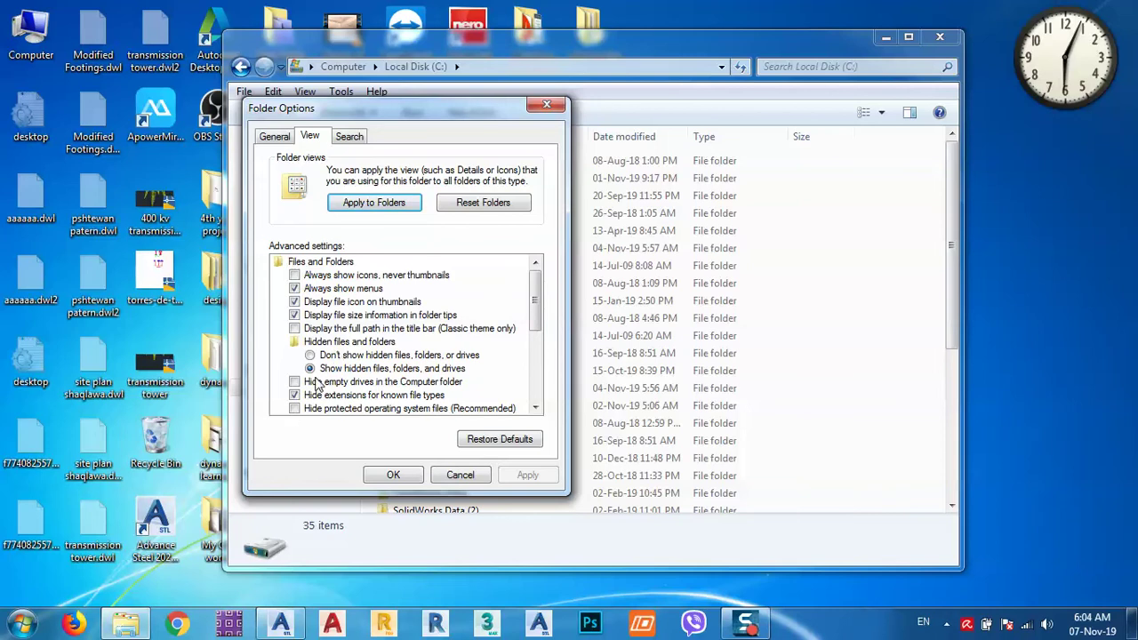
pyautogui.click(461, 476)
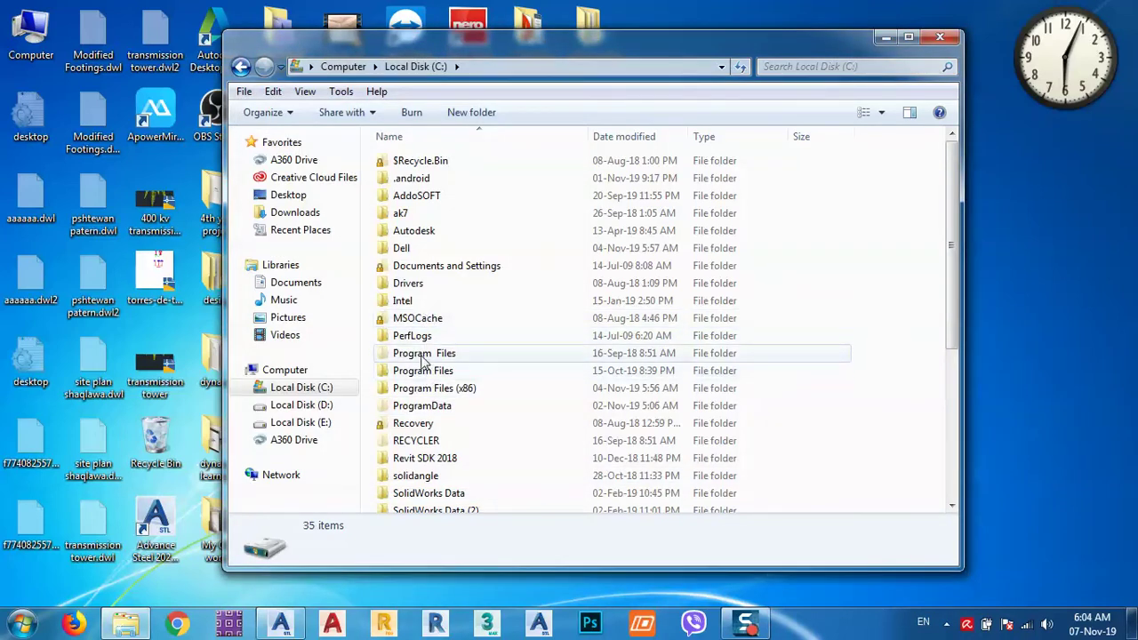
# Browse through ProgramData and Autodesk into the Advance Steel 2020 folder
pyautogui.doubleClick(420, 407)
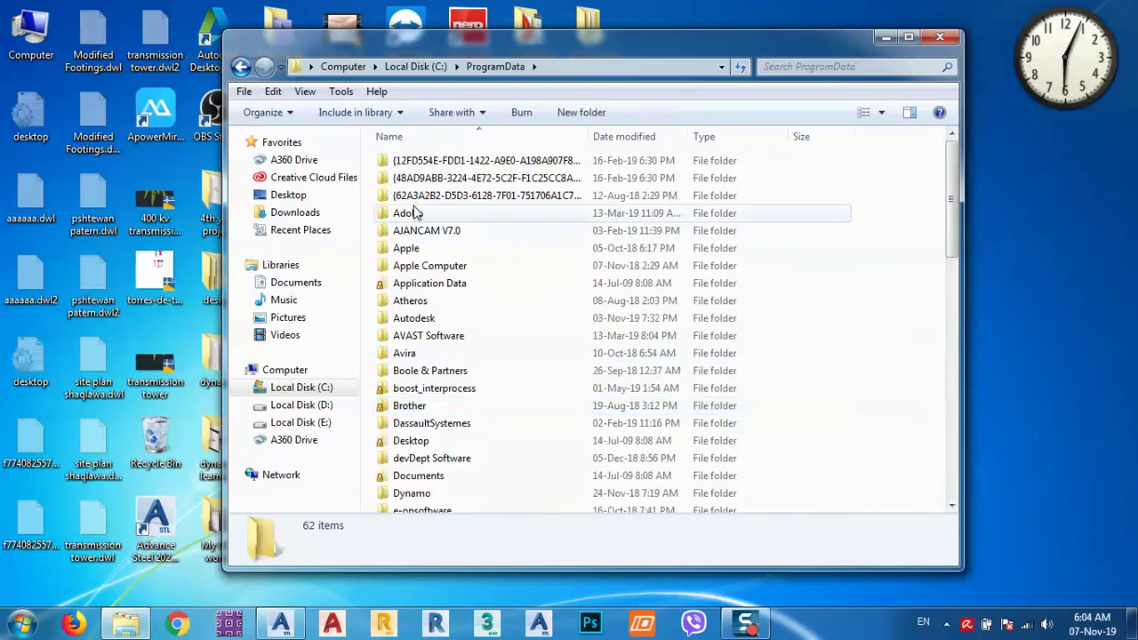
pyautogui.doubleClick(413, 319)
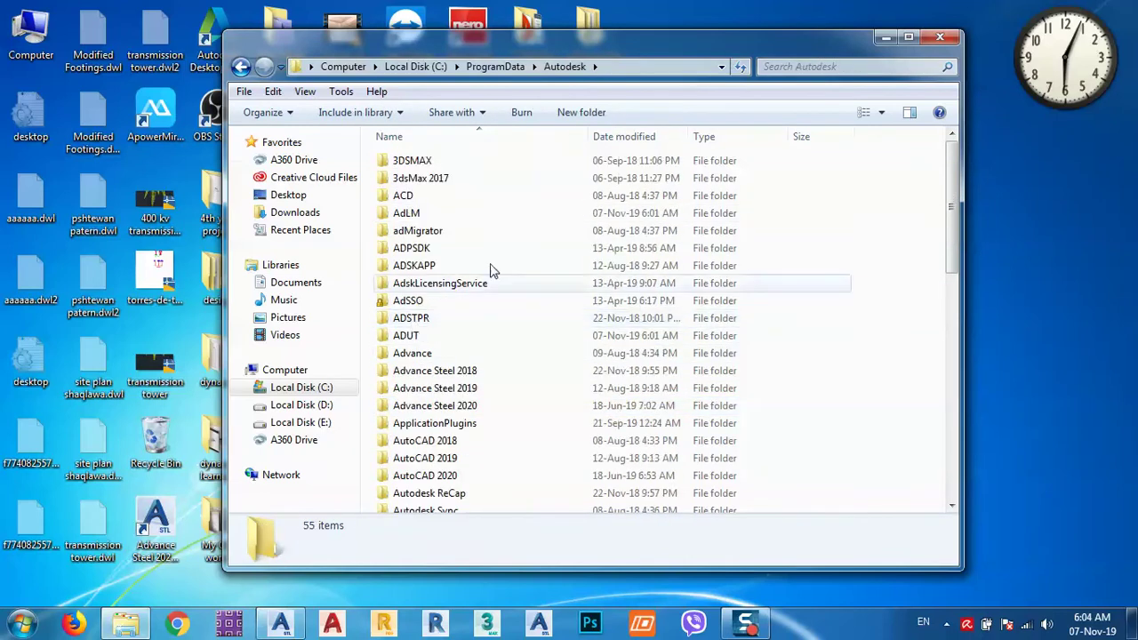
pyautogui.moveTo(435, 40); pyautogui.dragTo(423, 18)
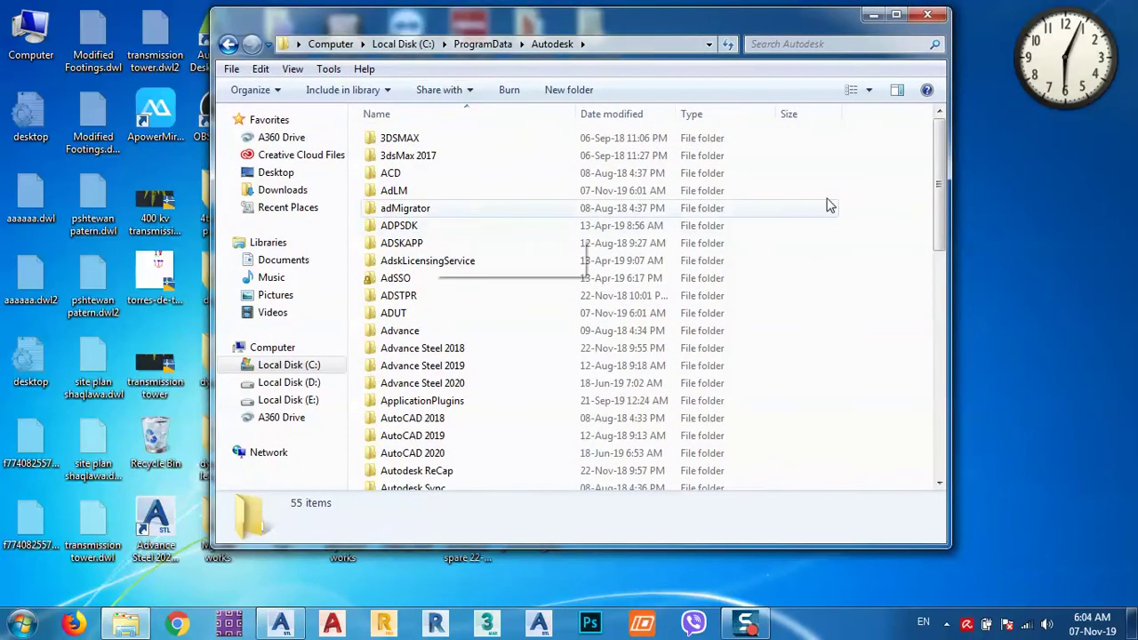
pyautogui.moveTo(938, 171); pyautogui.dragTo(932, 201)
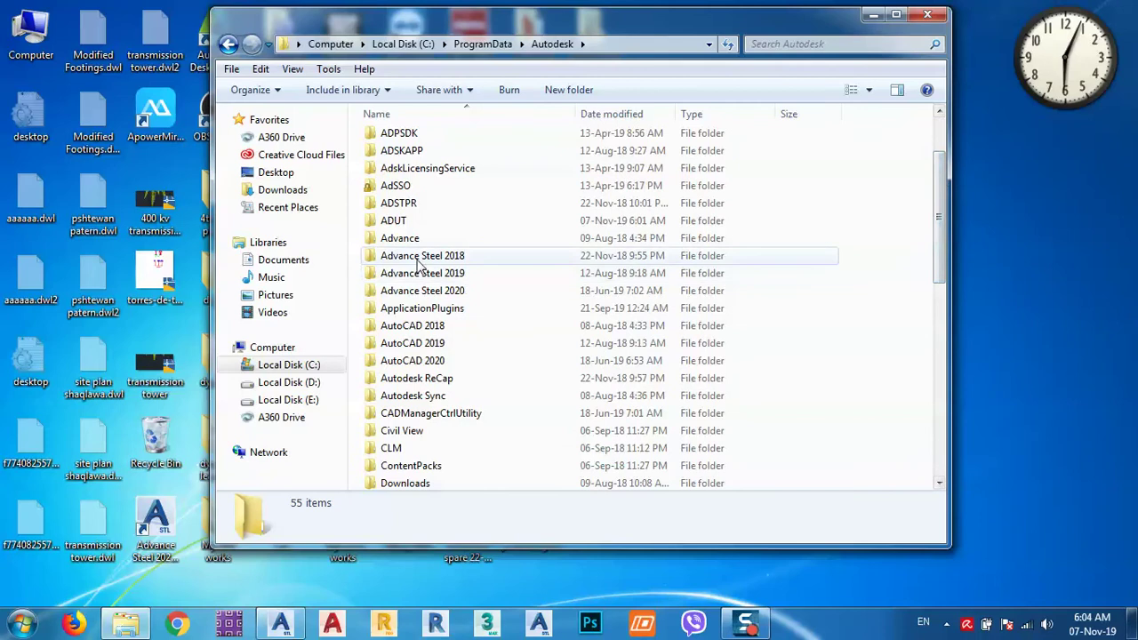
pyautogui.moveTo(423, 348)
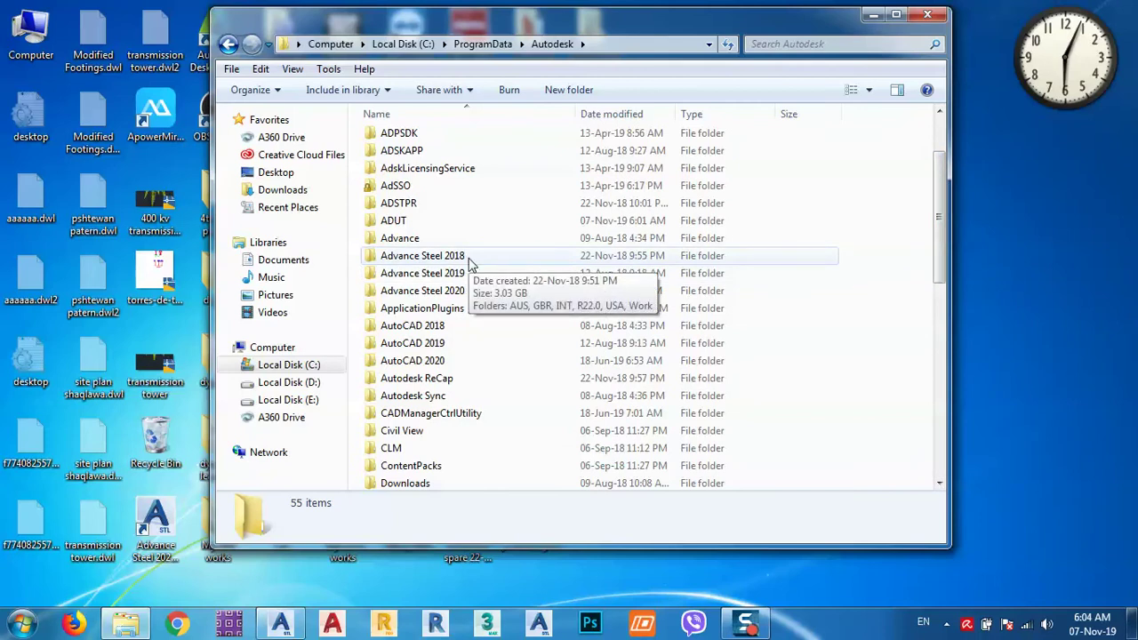
pyautogui.moveTo(422, 291)
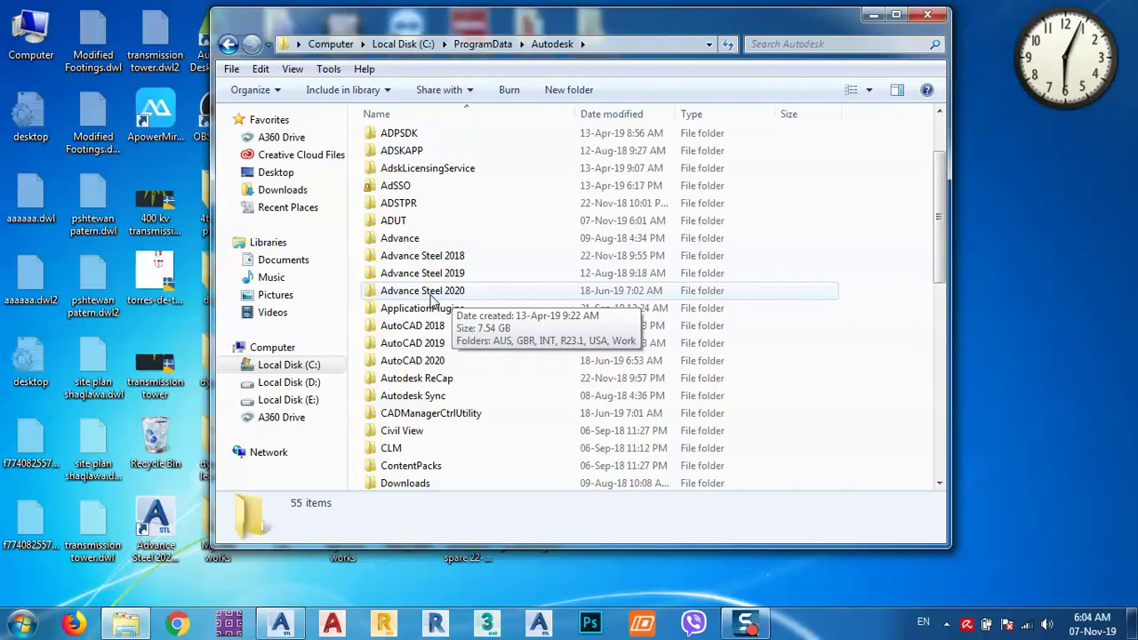
pyautogui.doubleClick(407, 291)
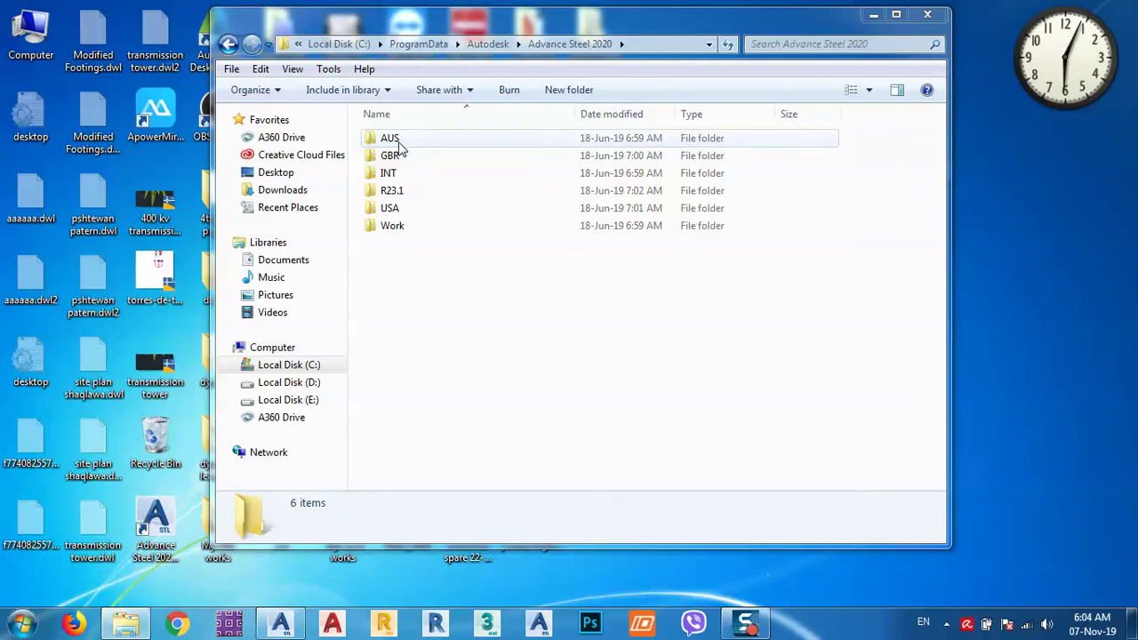
# Open AUS\Shared\Support\BOMTemplates and inspect the assembly name, Project Name and UK Dwg List templates
pyautogui.doubleClick(394, 140)
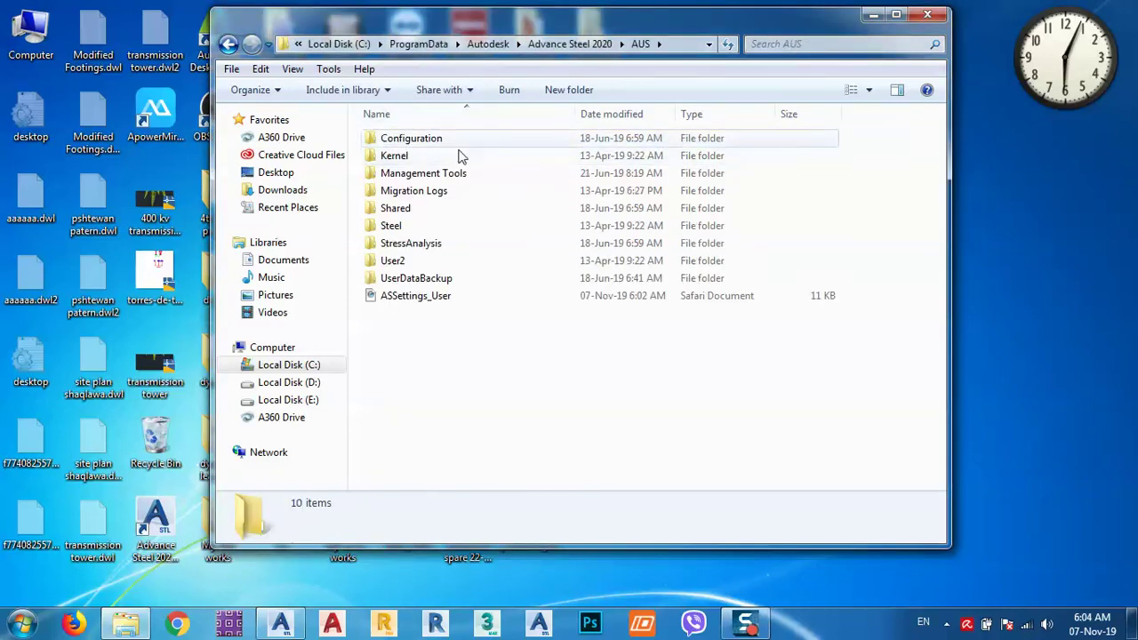
pyautogui.doubleClick(400, 212)
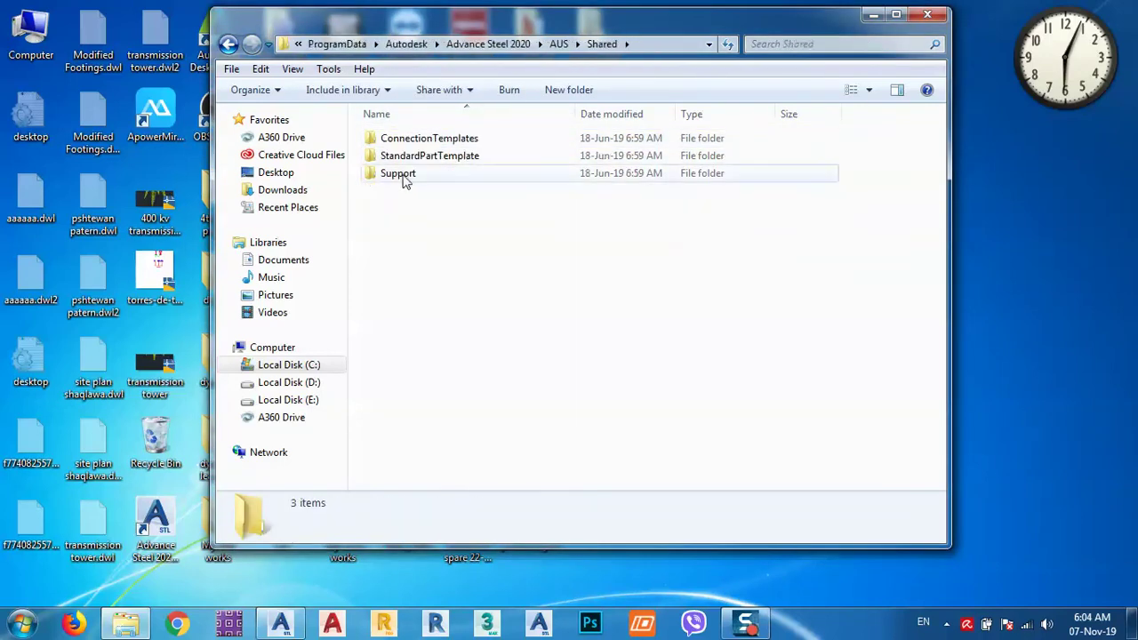
pyautogui.doubleClick(406, 175)
pyautogui.doubleClick(405, 141)
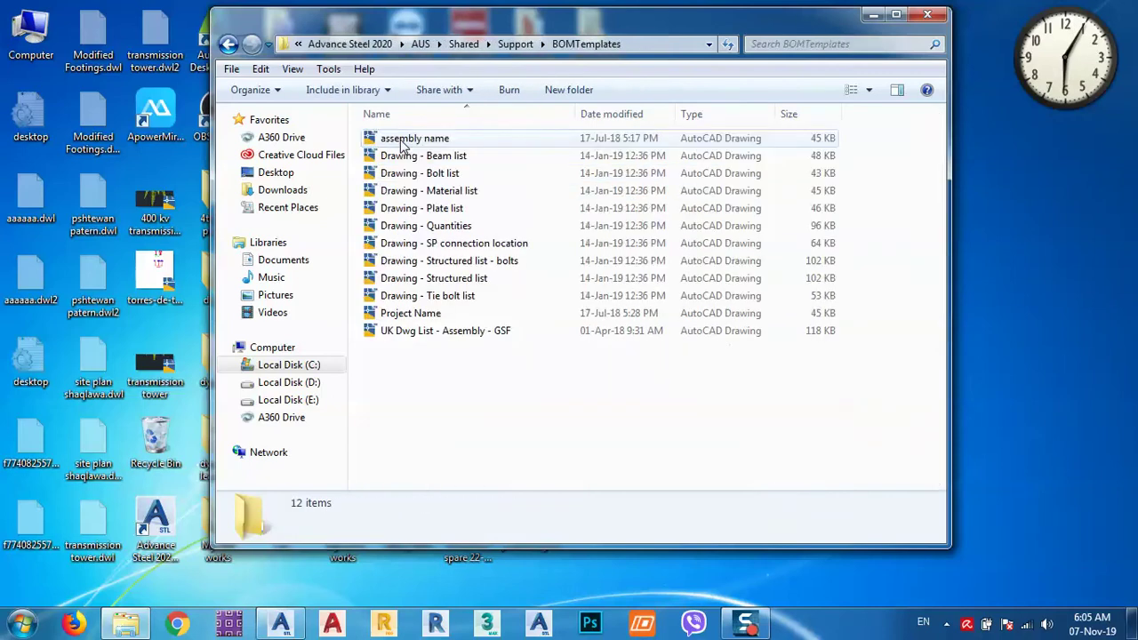
pyautogui.click(402, 142)
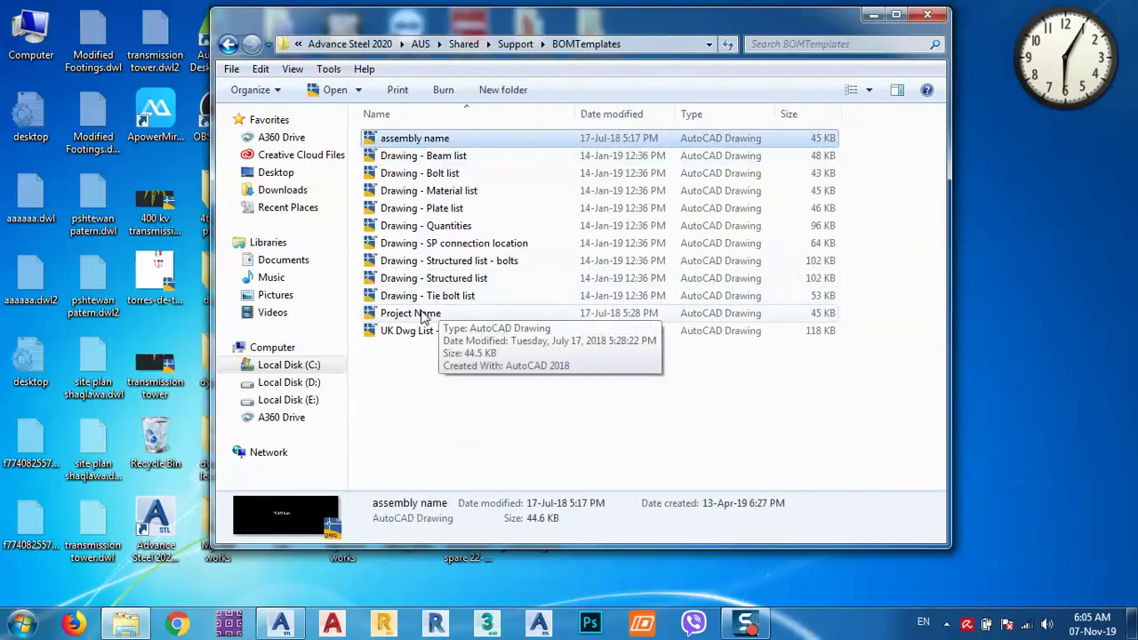
pyautogui.click(424, 315)
pyautogui.click(431, 336)
pyautogui.click(416, 315)
pyautogui.click(414, 140)
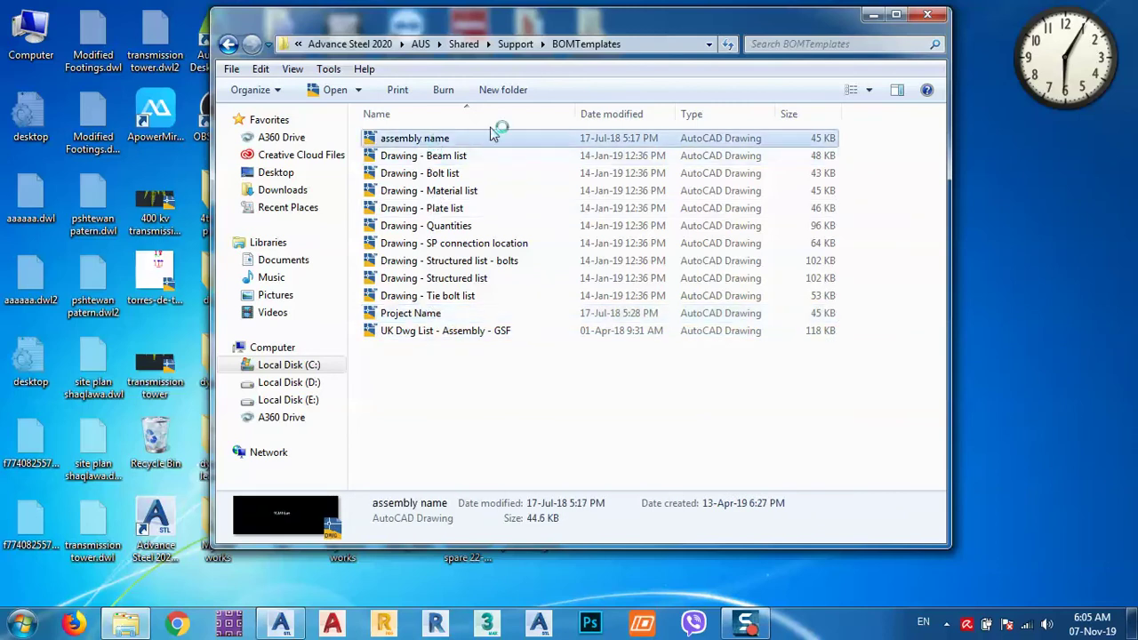
# Open the Prototypes folder and look over the GSF-Assembely and UK-ASSEMBLY-A1-BOM prototype drawings
pyautogui.click(516, 44)
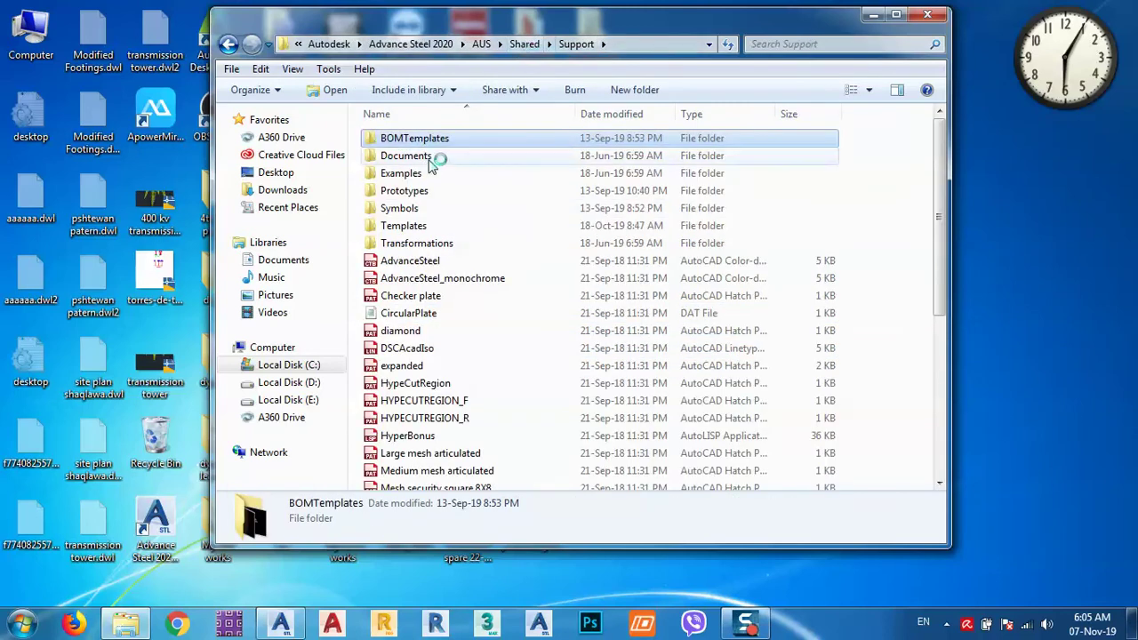
pyautogui.click(409, 177)
pyautogui.doubleClick(409, 191)
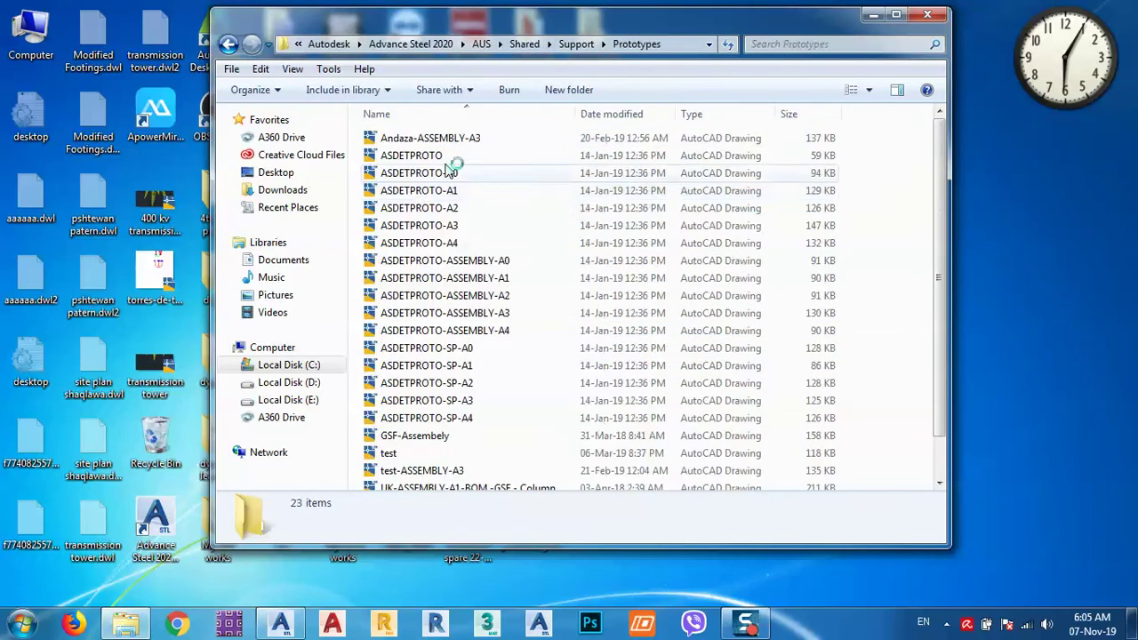
pyautogui.click(411, 436)
pyautogui.scroll(-1, 478, 391)
pyautogui.click(444, 446)
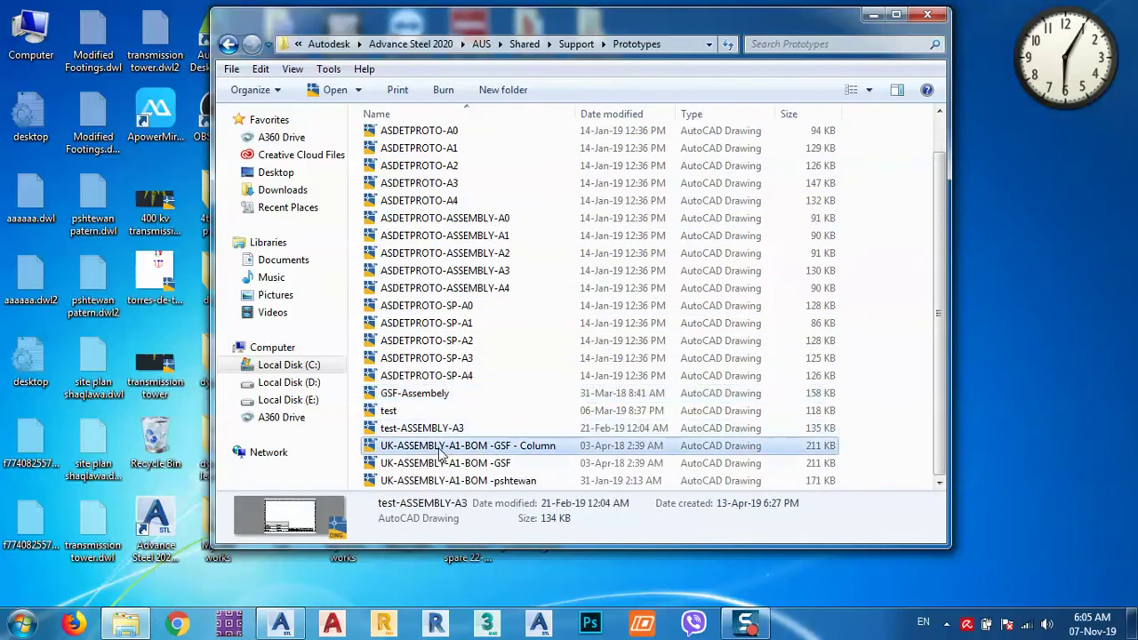
pyautogui.click(442, 464)
pyautogui.scroll(1, 427, 356)
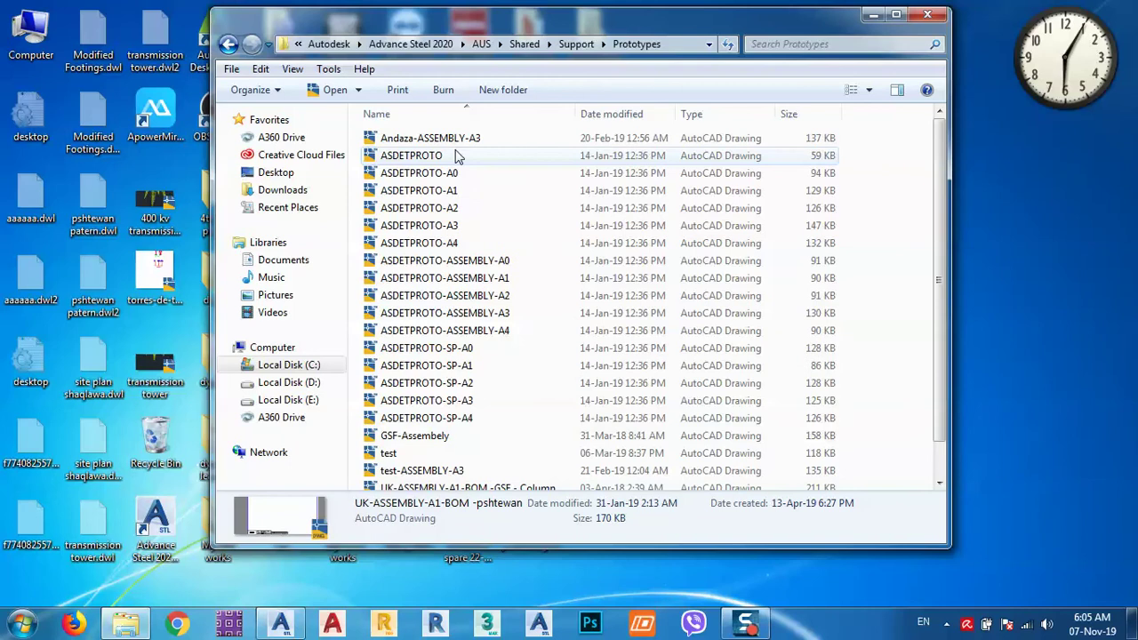
pyautogui.moveTo(430, 139)
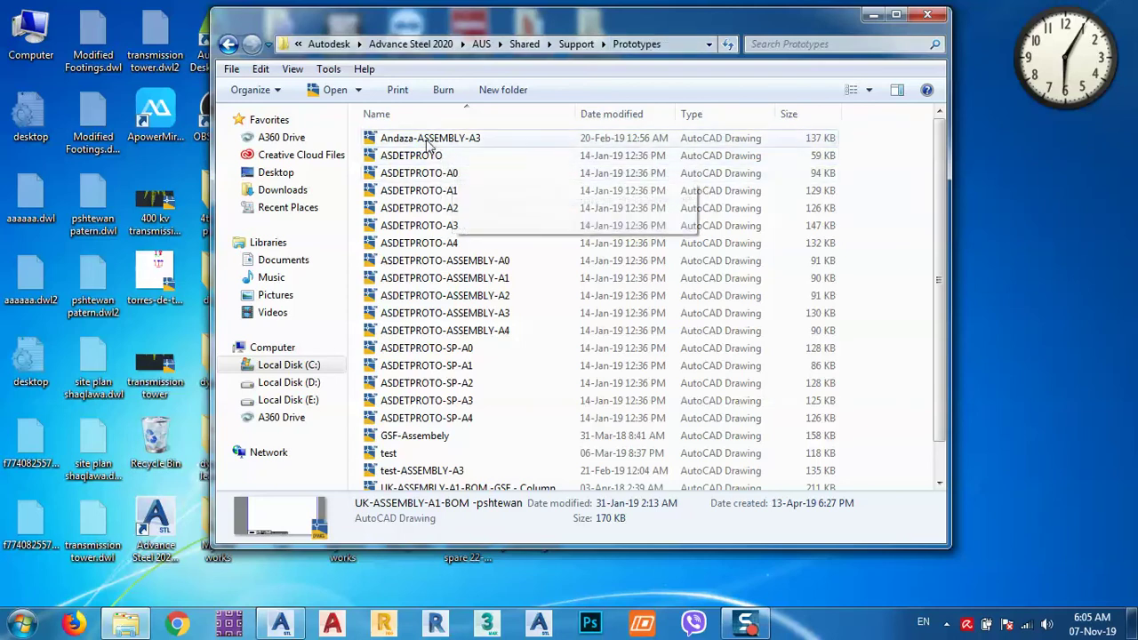
# Check the Andaza-ASSEMBLY-A3 prototype, return to Support and close Explorer
pyautogui.click(428, 144)
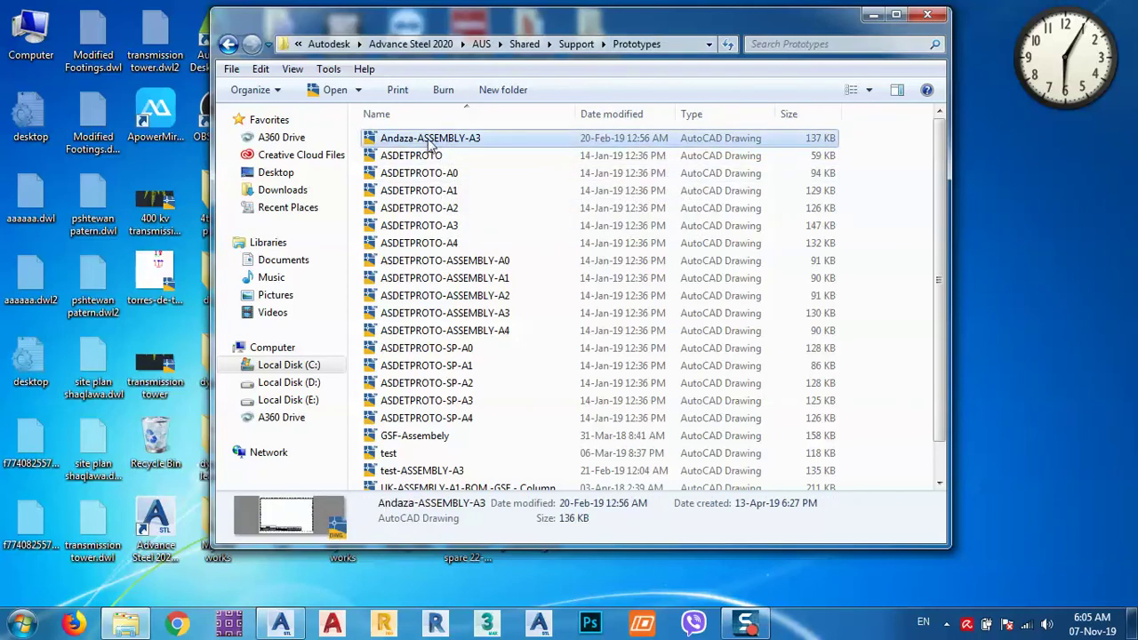
pyautogui.scroll(-1, 405, 226)
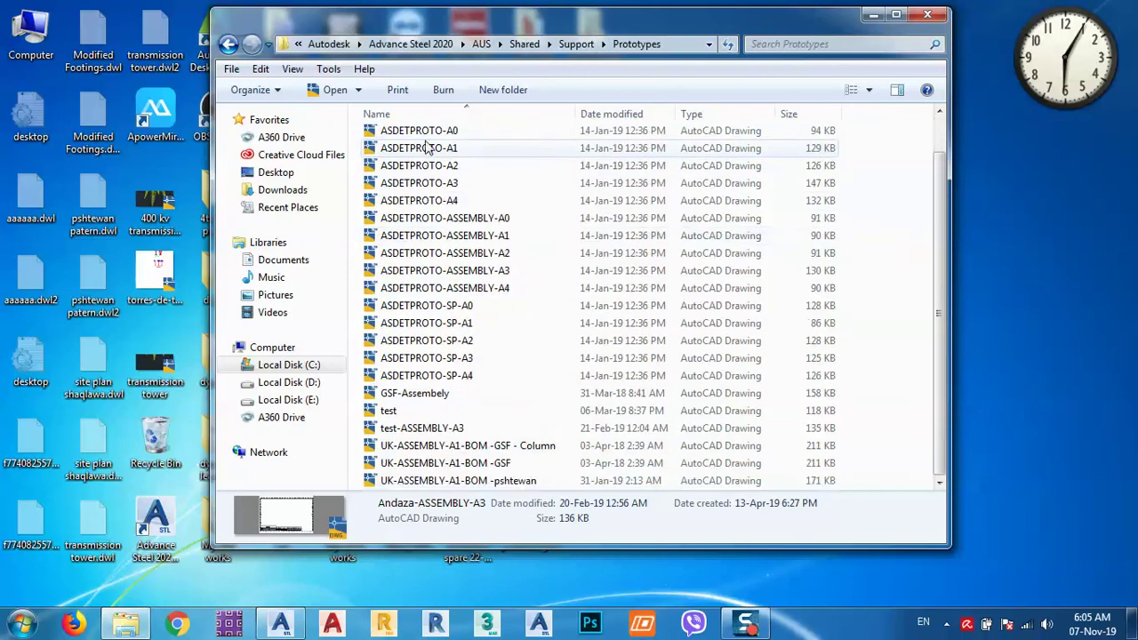
pyautogui.scroll(1, 419, 169)
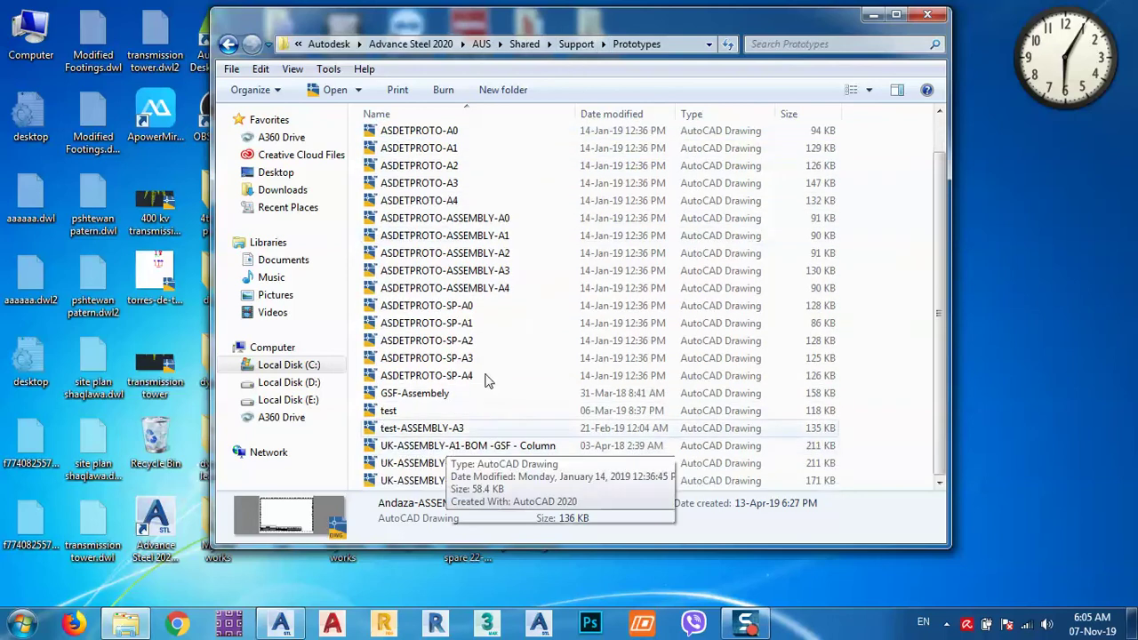
pyautogui.scroll(-1, 449, 435)
pyautogui.click(576, 44)
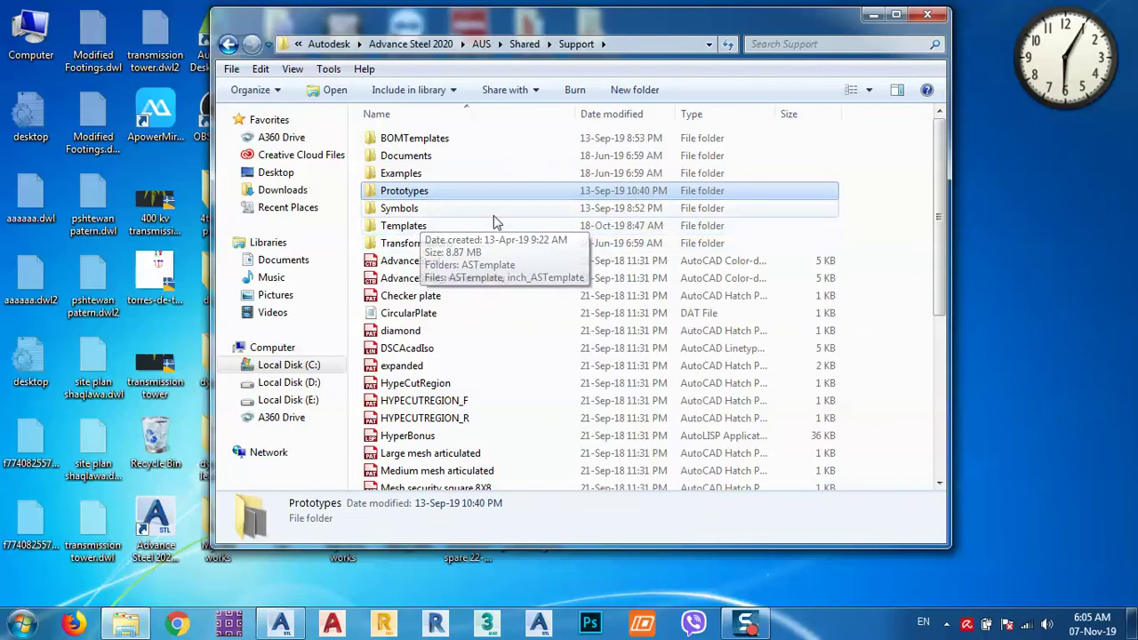
pyautogui.click(928, 15)
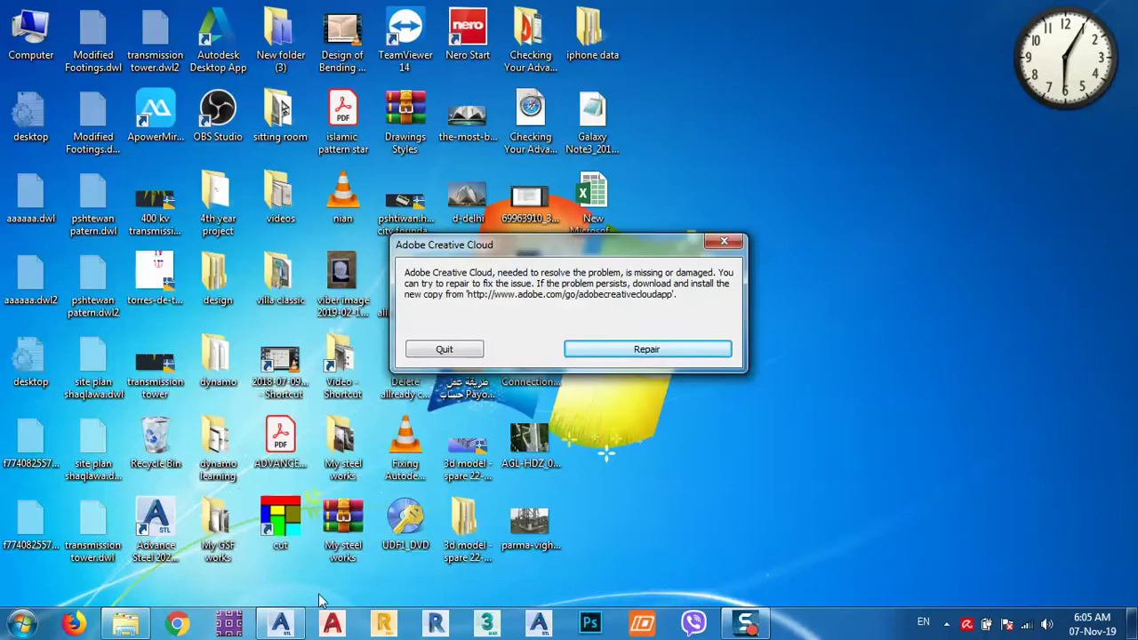
# Dismiss the Creative Cloud error and start a new blank Drawing1 with the Output tab showing
pyautogui.click(446, 351)
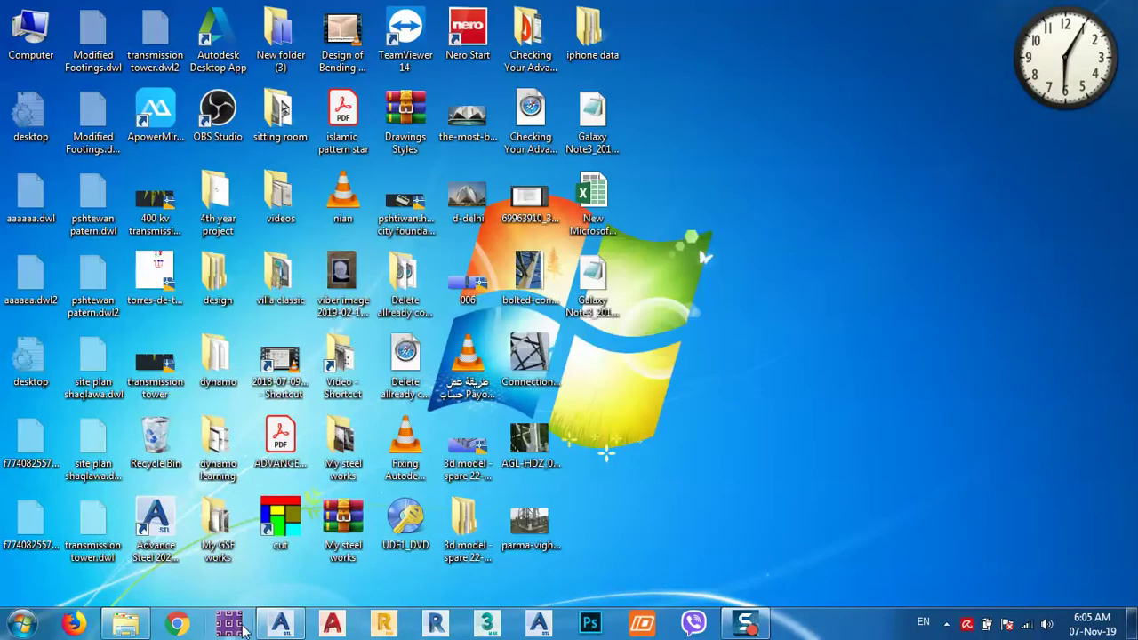
pyautogui.click(281, 625)
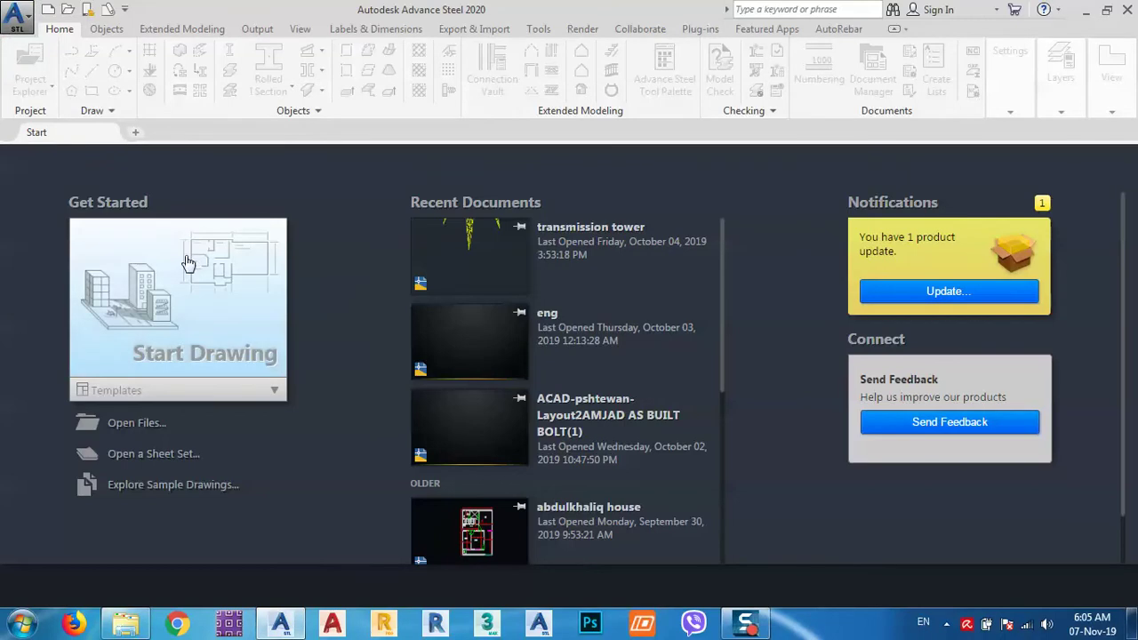
pyautogui.click(187, 264)
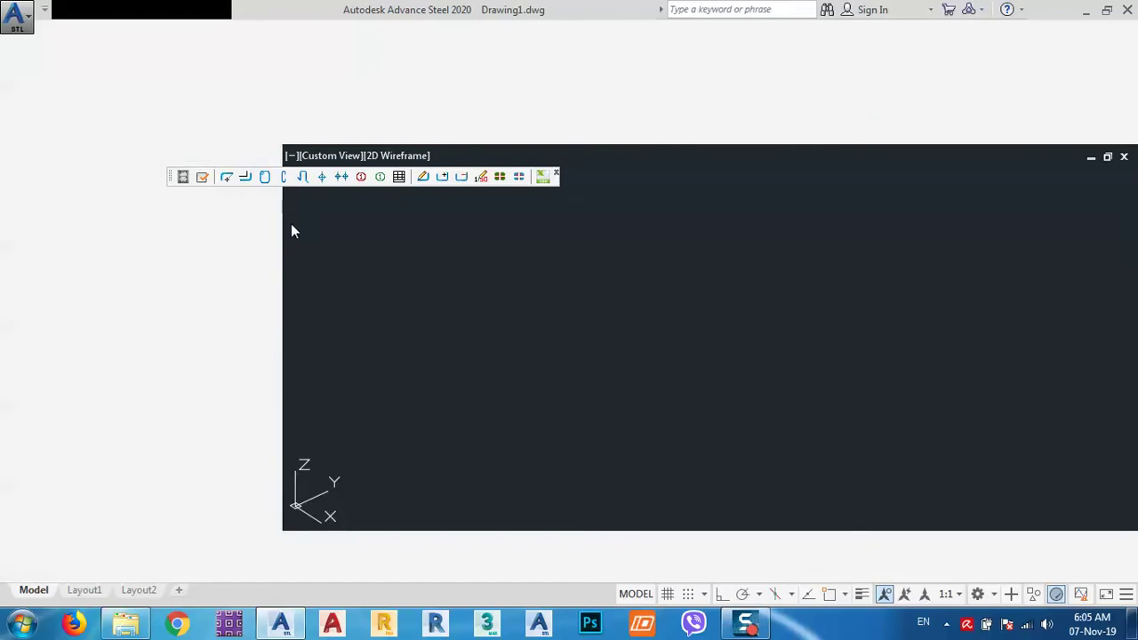
pyautogui.click(557, 174)
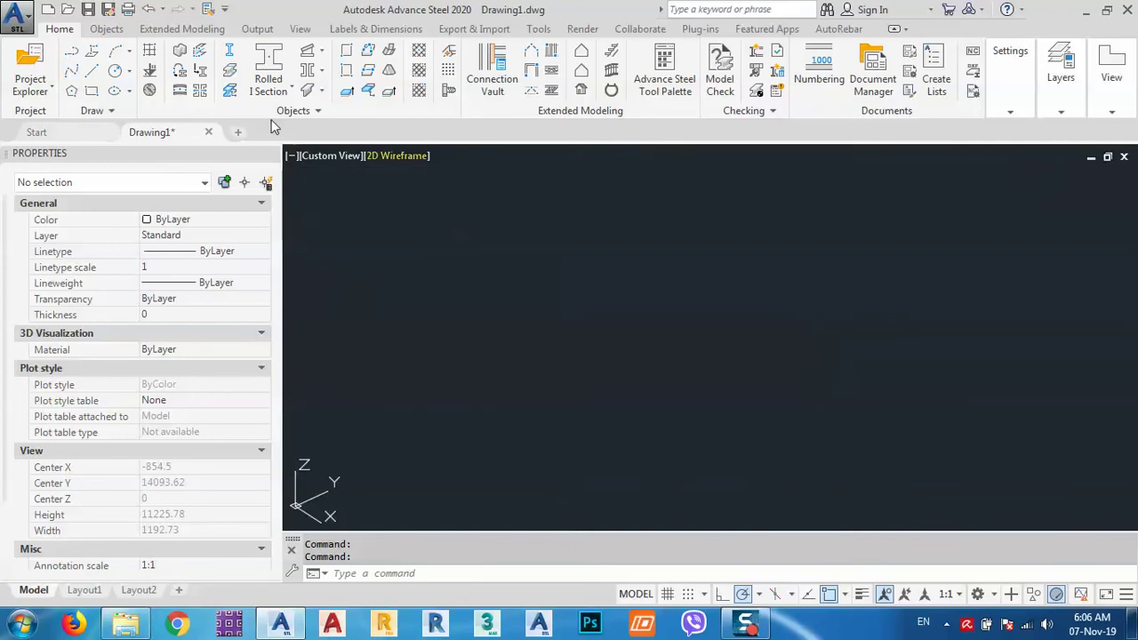
pyautogui.click(257, 30)
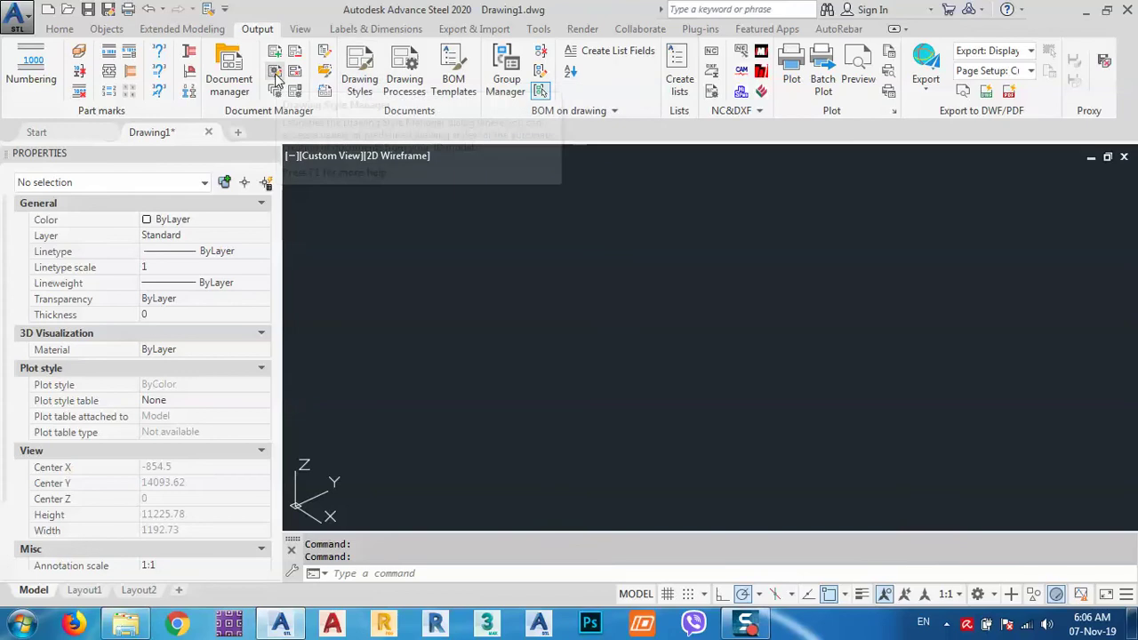
# Launch Drawing Style Manager from the Output tab's Document Manager panel
pyautogui.click(276, 76)
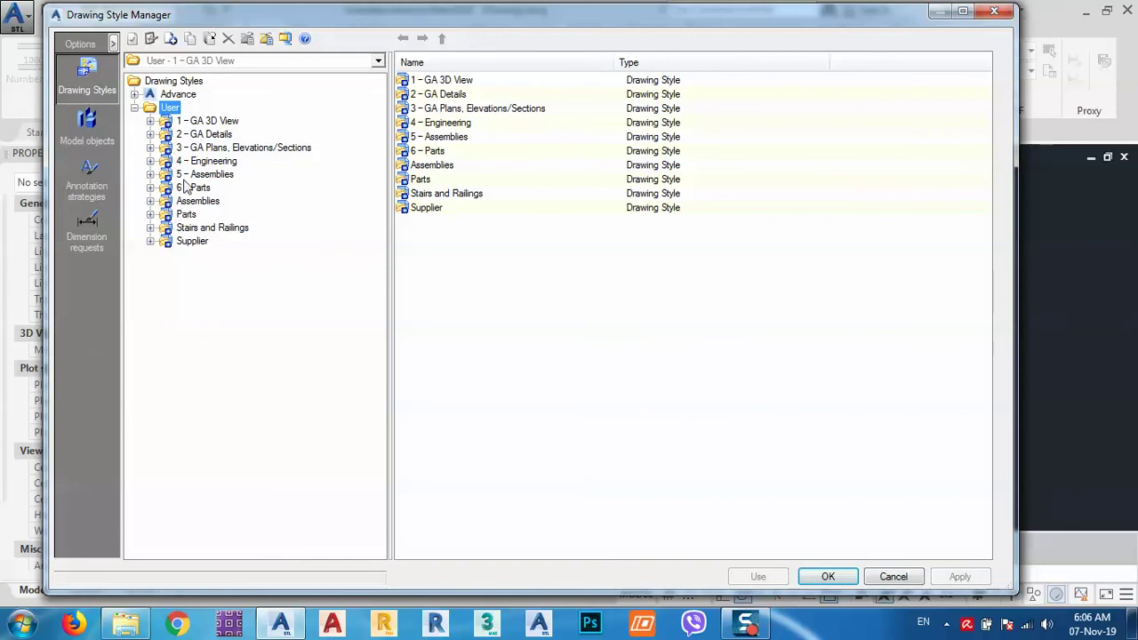
pyautogui.click(265, 41)
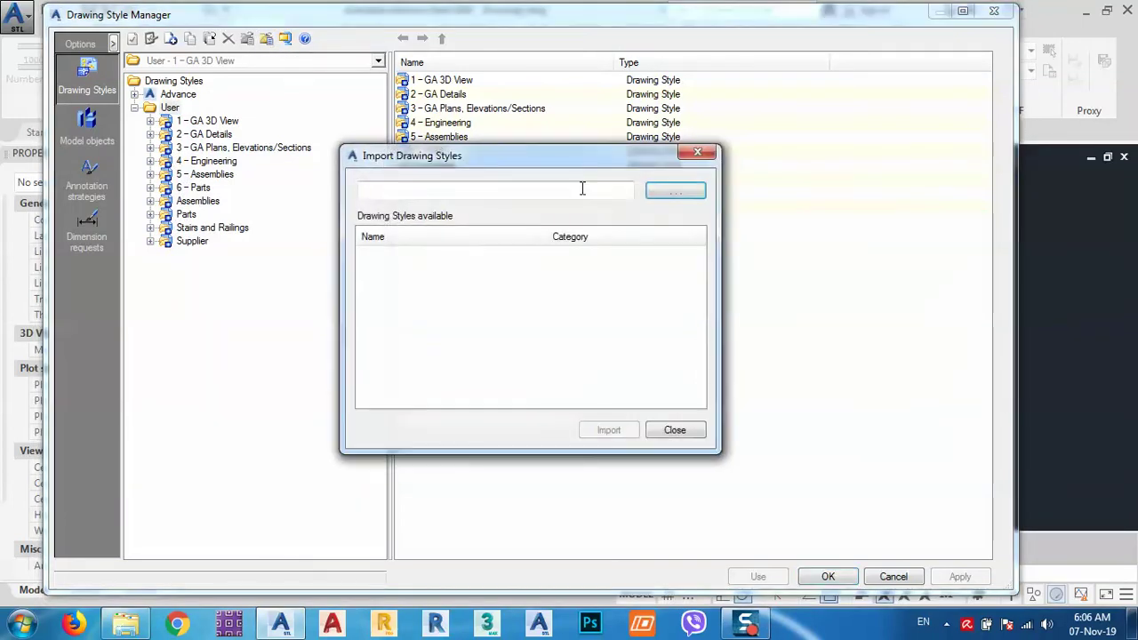
pyautogui.click(674, 192)
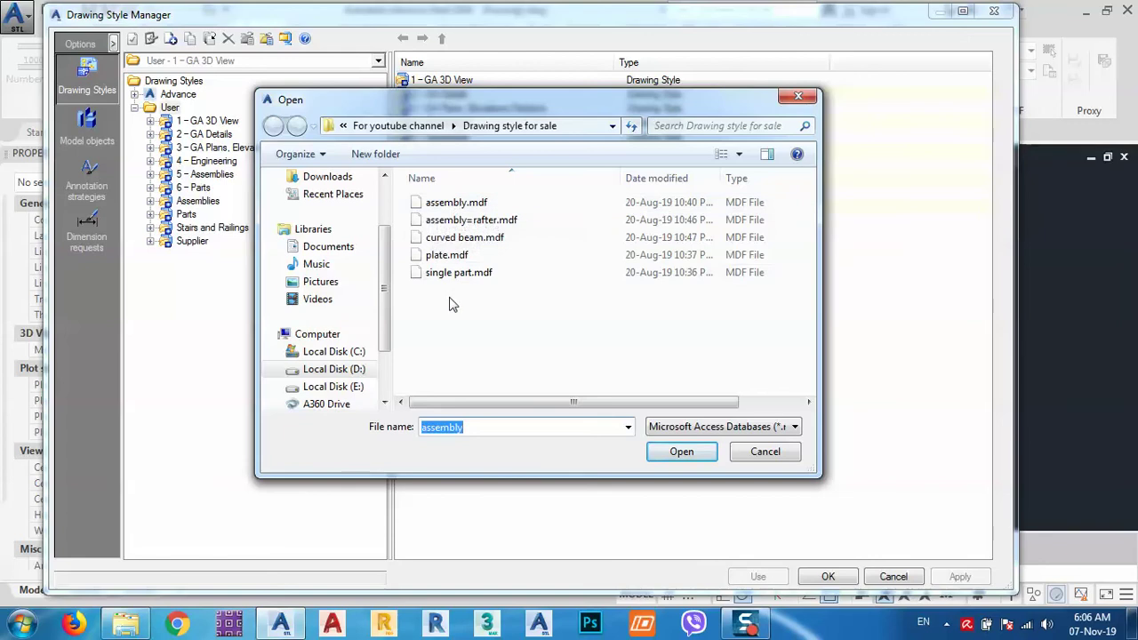
pyautogui.click(438, 205)
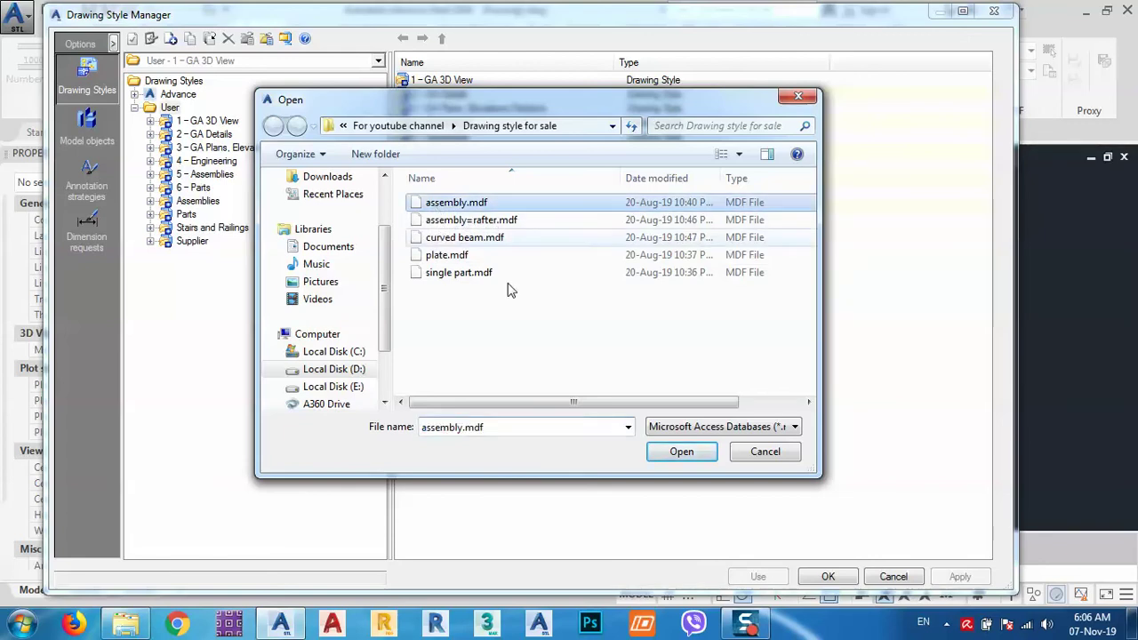
pyautogui.click(679, 454)
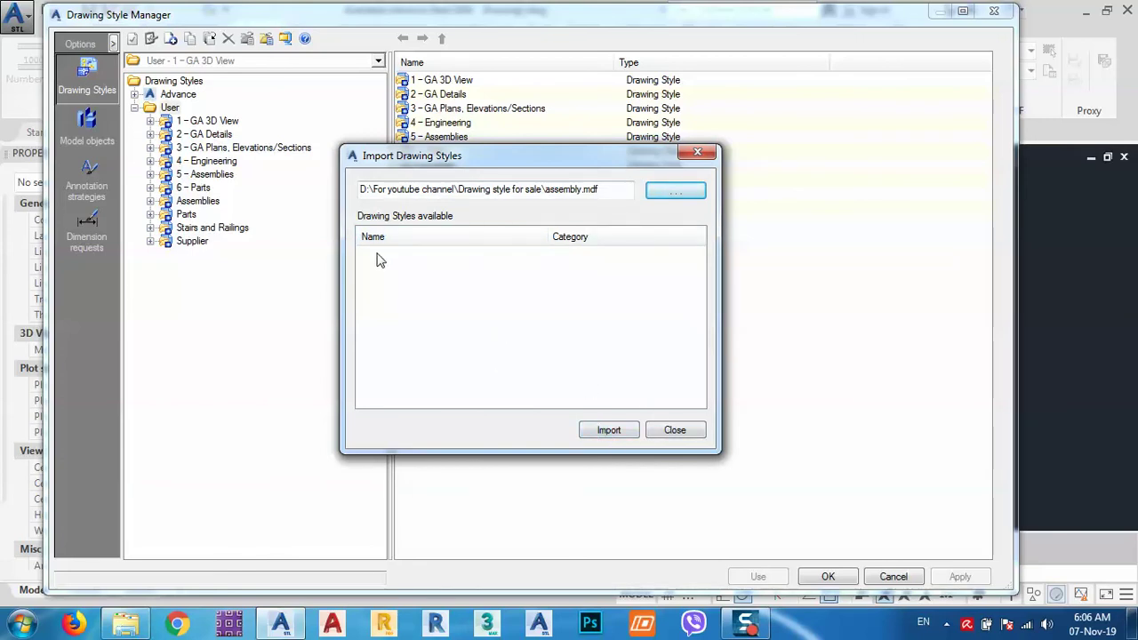
pyautogui.click(675, 430)
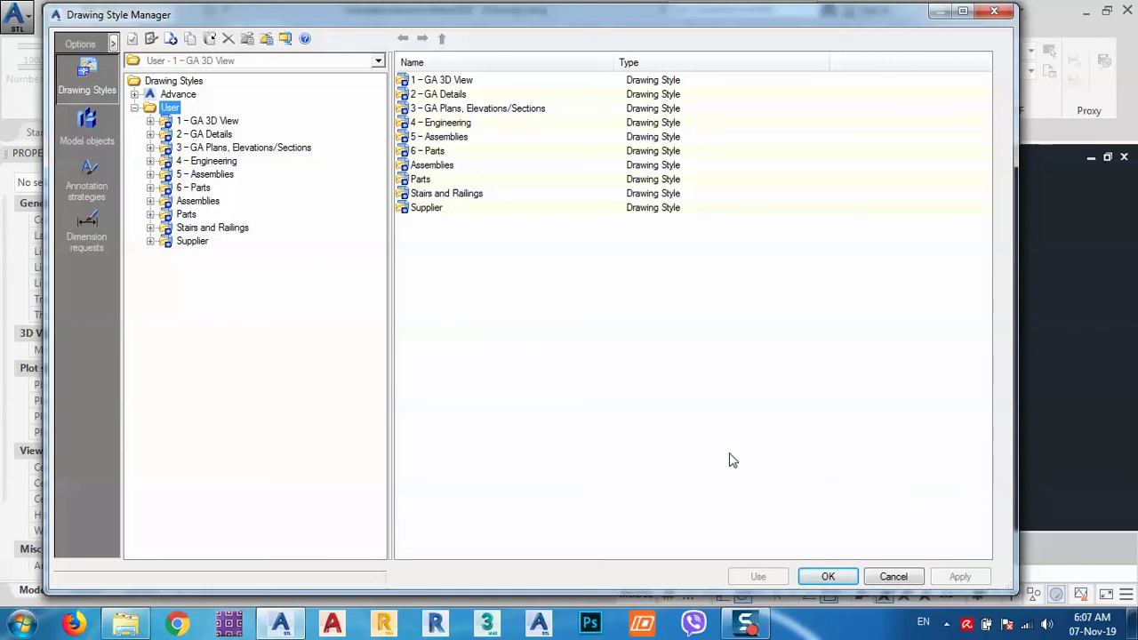
pyautogui.click(907, 577)
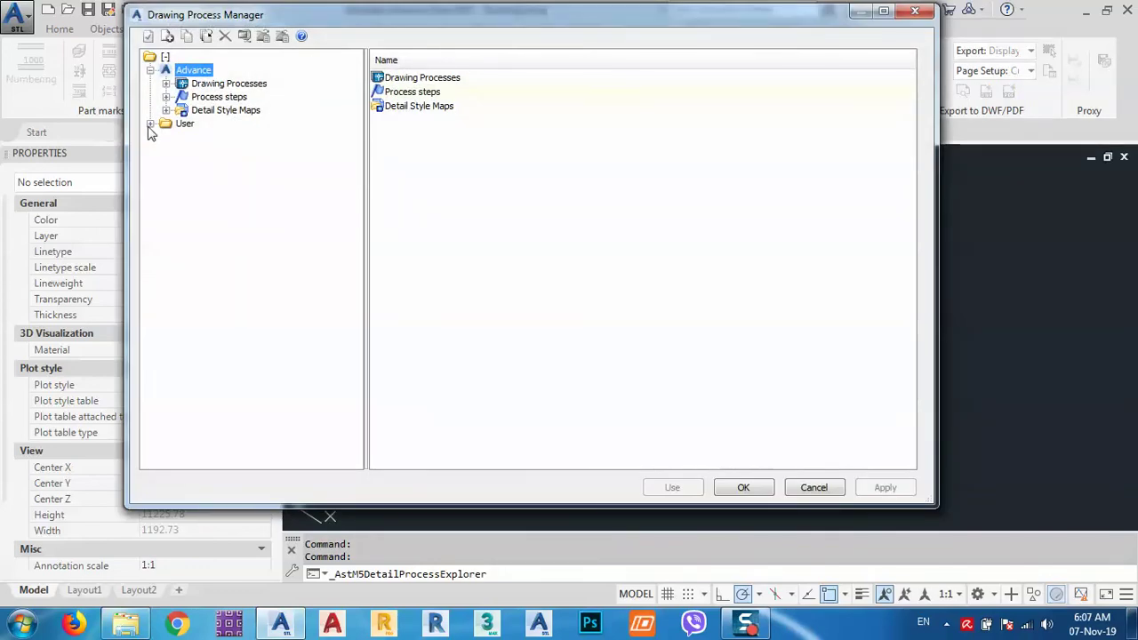
# Select the Assemblies A3 - Single with Parts process and highlight its Andaza-ASSEMBLY-A3 prototype name
pyautogui.click(151, 125)
pyautogui.click(166, 138)
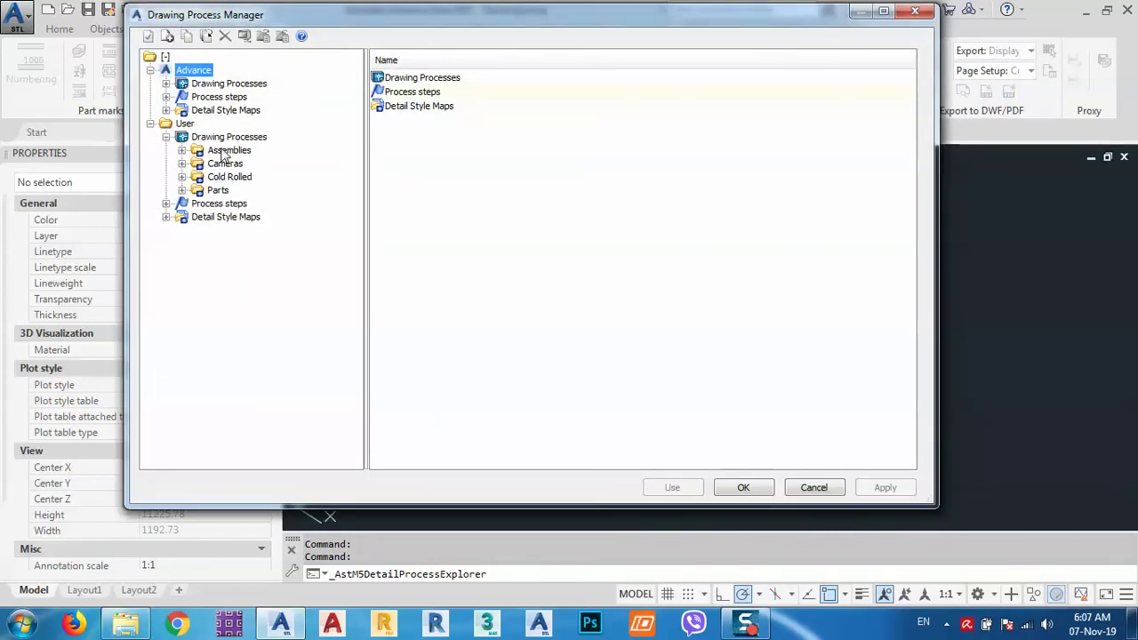
pyautogui.click(182, 150)
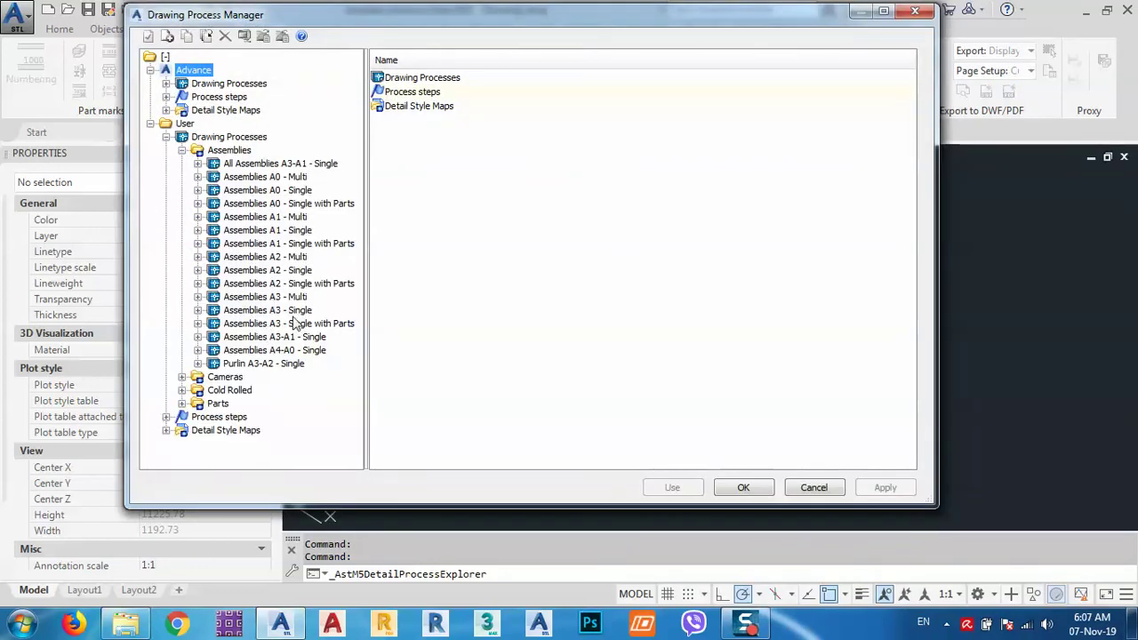
pyautogui.click(254, 324)
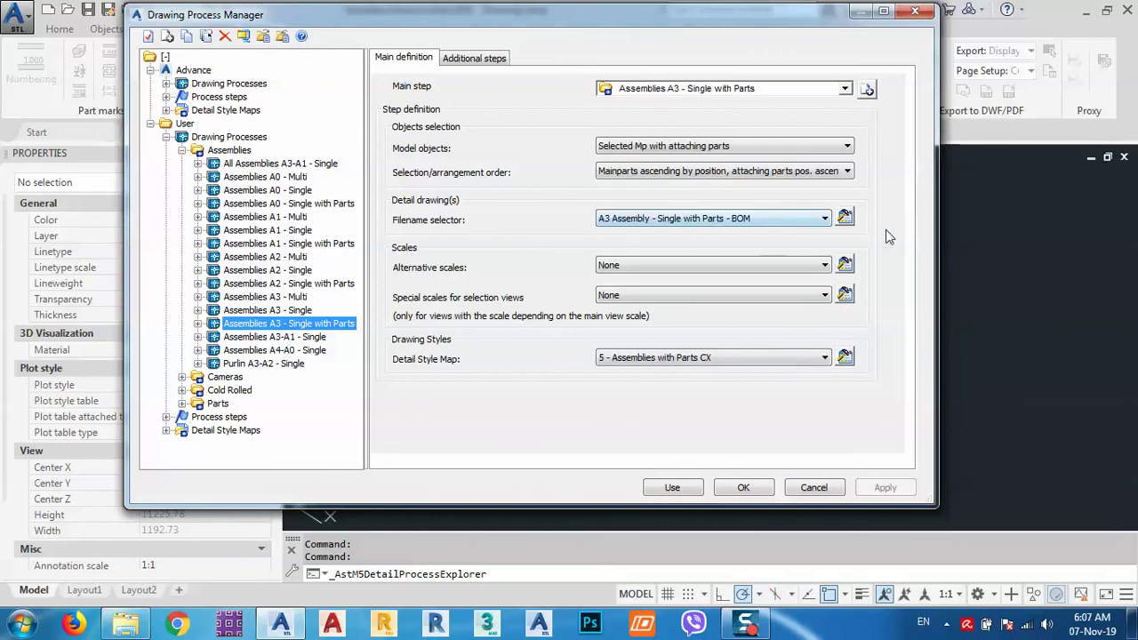
pyautogui.click(845, 218)
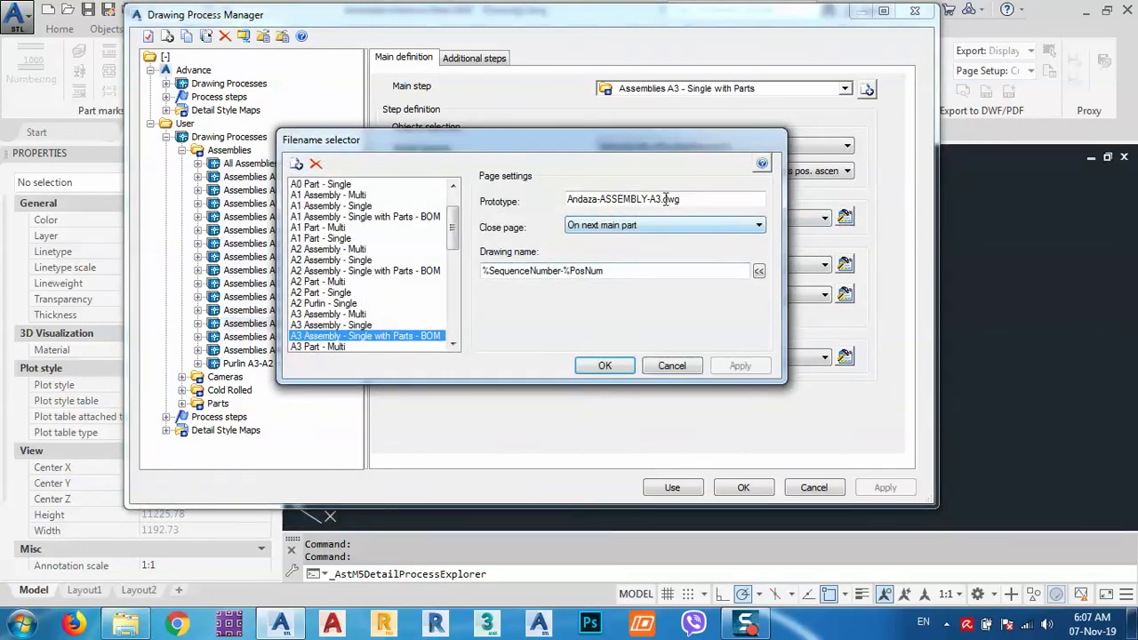
pyautogui.moveTo(663, 200); pyautogui.dragTo(568, 199)
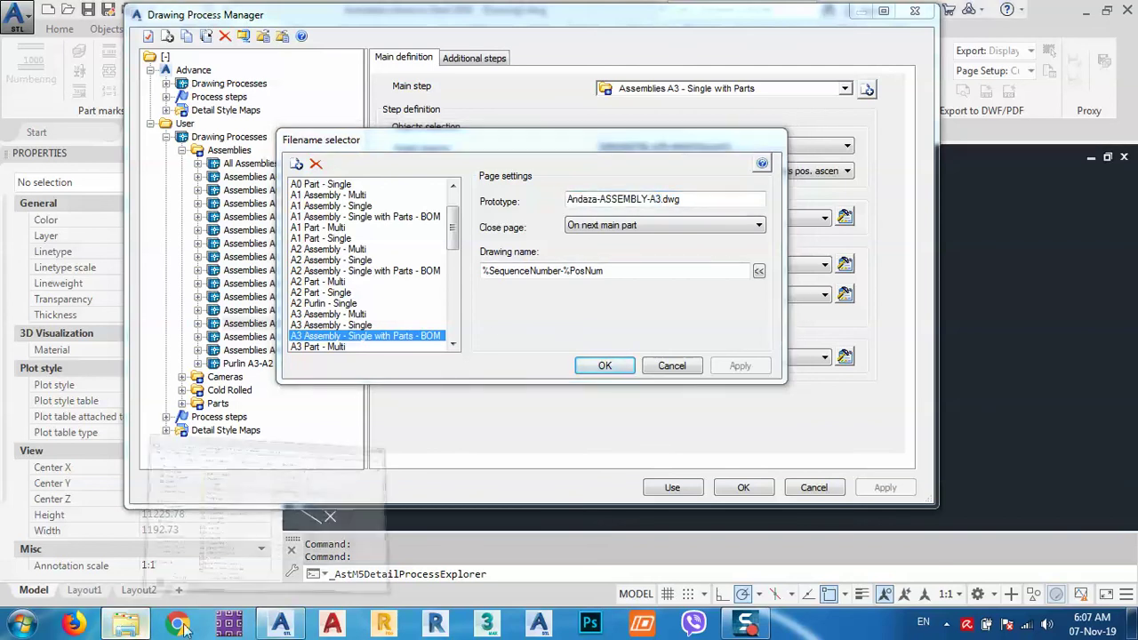
pyautogui.click(125, 626)
# Open the Prototypes folder and select the UK-ASSEMBLY-A1-BOM -GSF drawing
pyautogui.doubleClick(405, 190)
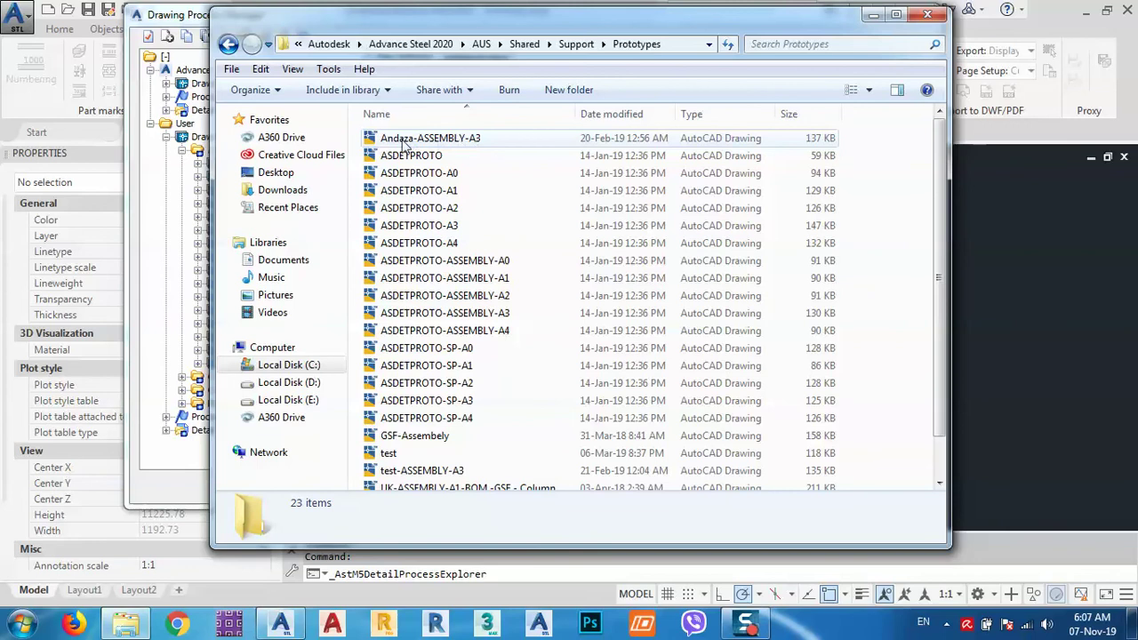
pyautogui.moveTo(388, 142); pyautogui.dragTo(598, 199)
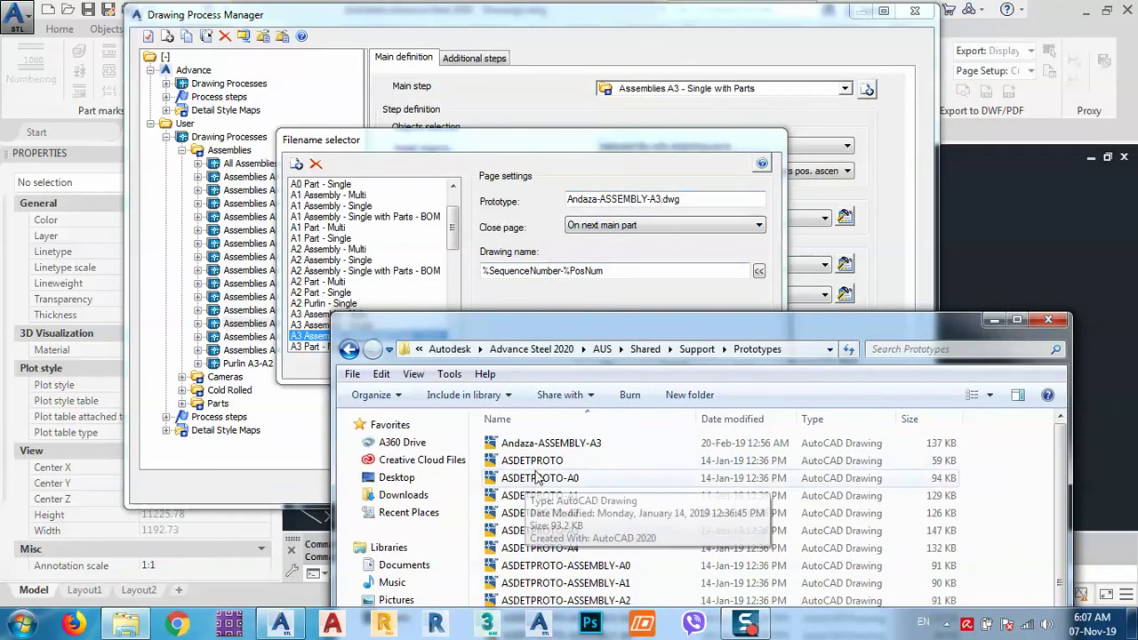
pyautogui.moveTo(552, 322); pyautogui.dragTo(453, 93)
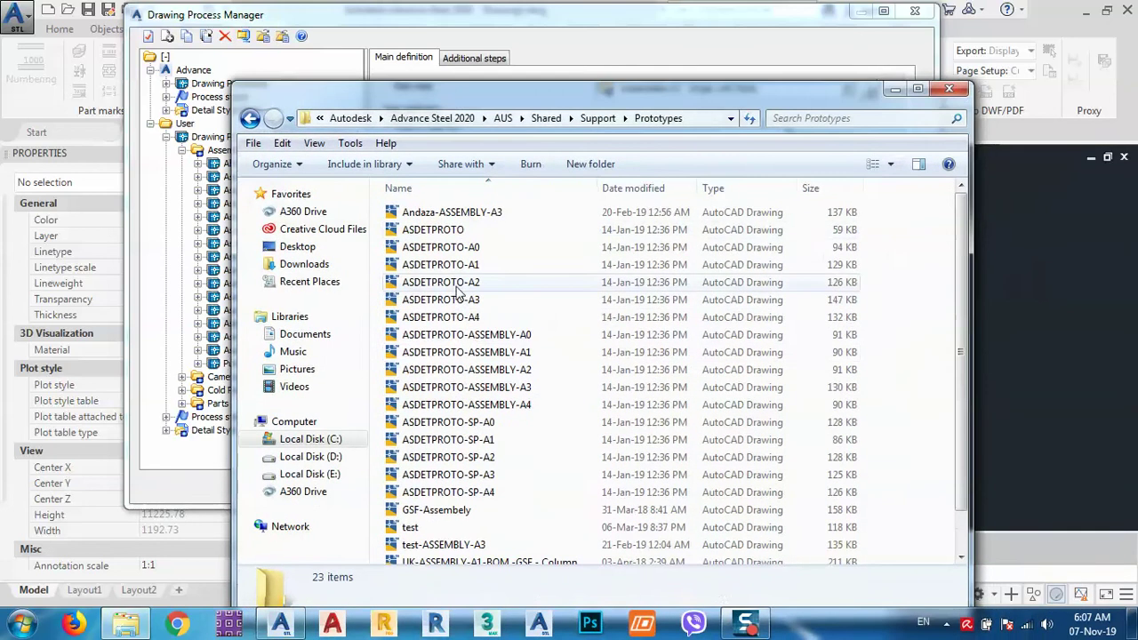
pyautogui.scroll(-1, 467, 360)
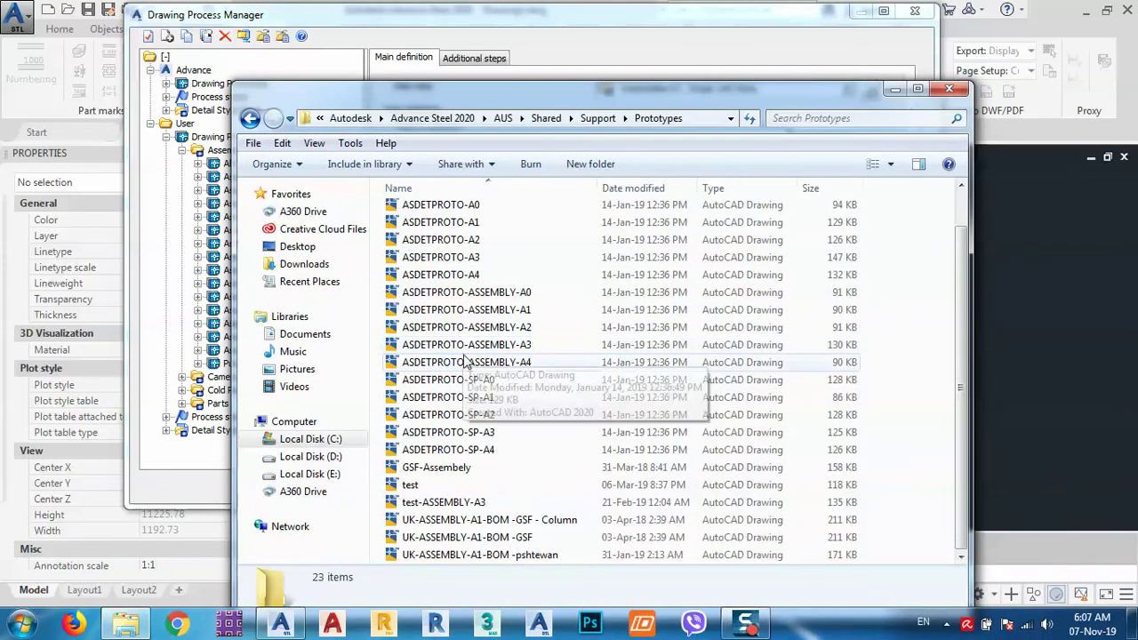
pyautogui.click(447, 542)
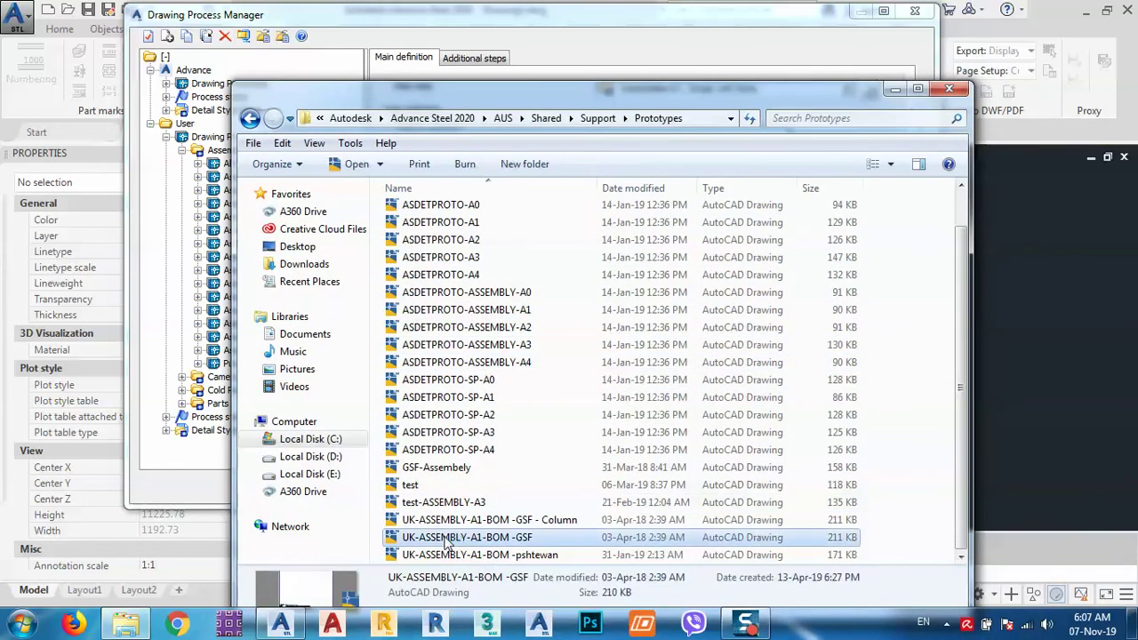
pyautogui.doubleClick(447, 541)
# Copy the UK-ASSEMBLY-A1-BOM -GSF file name via Rename, then close the folder
pyautogui.rightClick(445, 539)
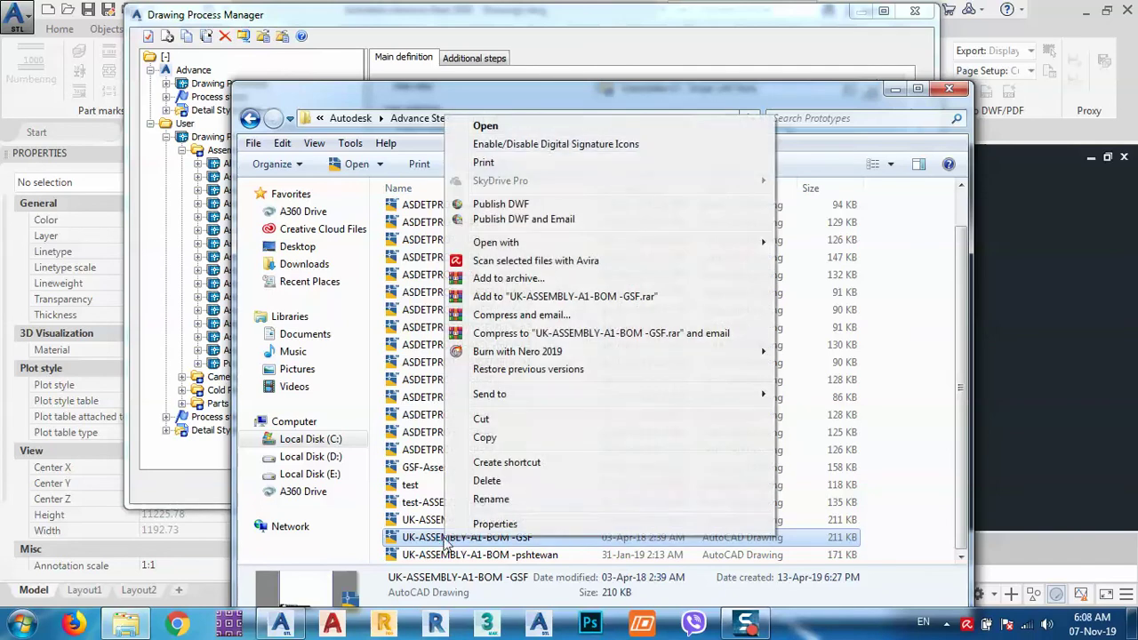
pyautogui.press('Escape')
pyautogui.rightClick(476, 542)
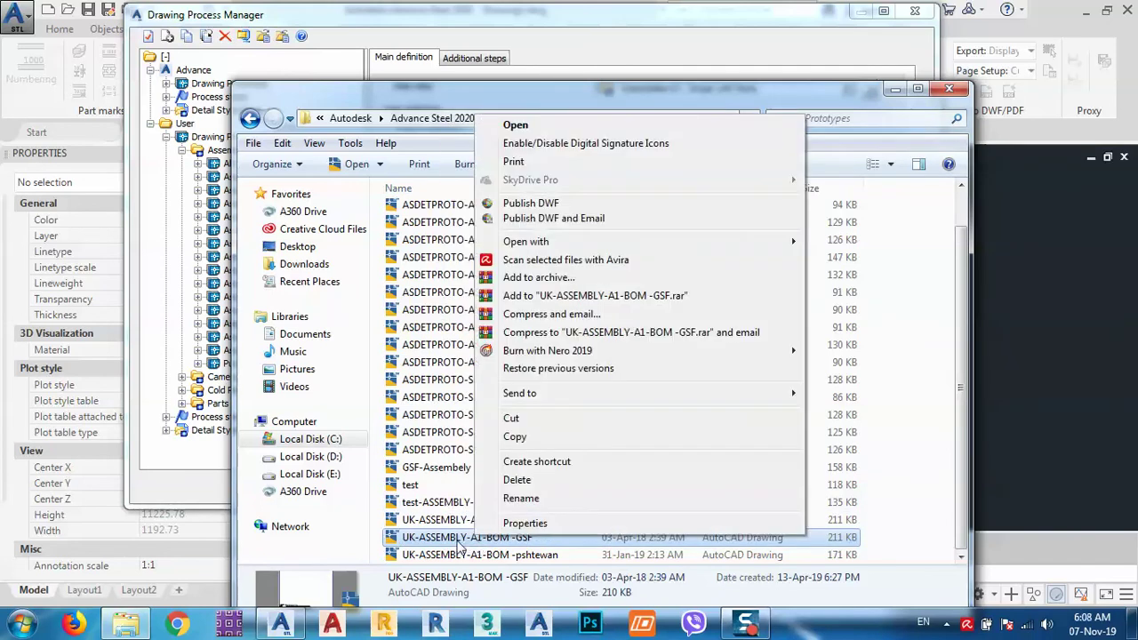
pyautogui.click(521, 498)
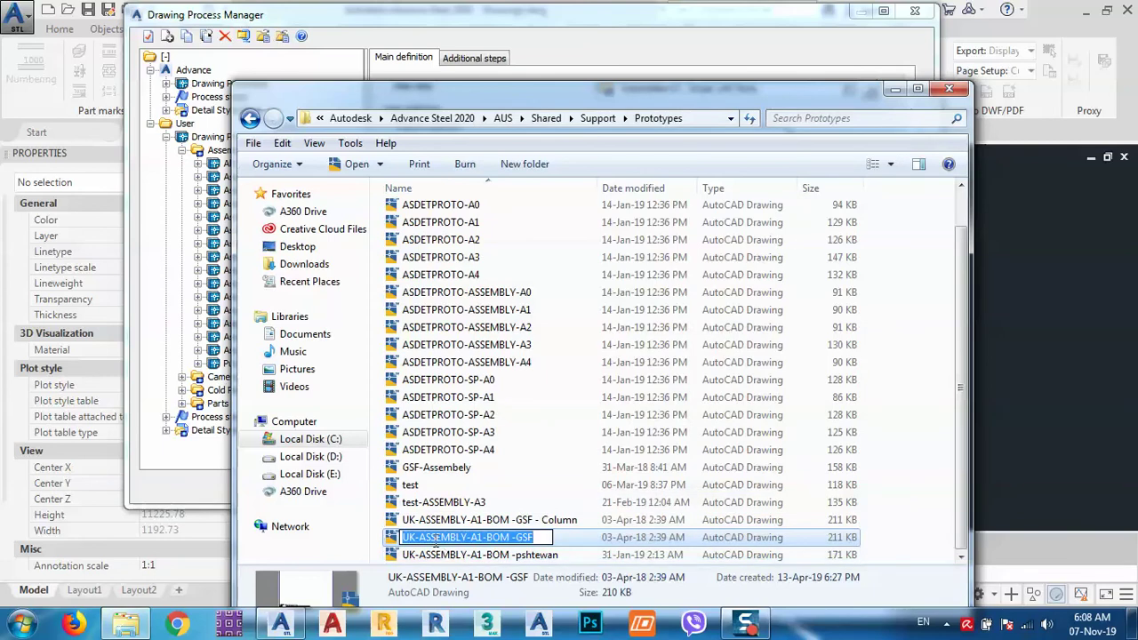
pyautogui.rightClick(435, 540)
pyautogui.click(492, 360)
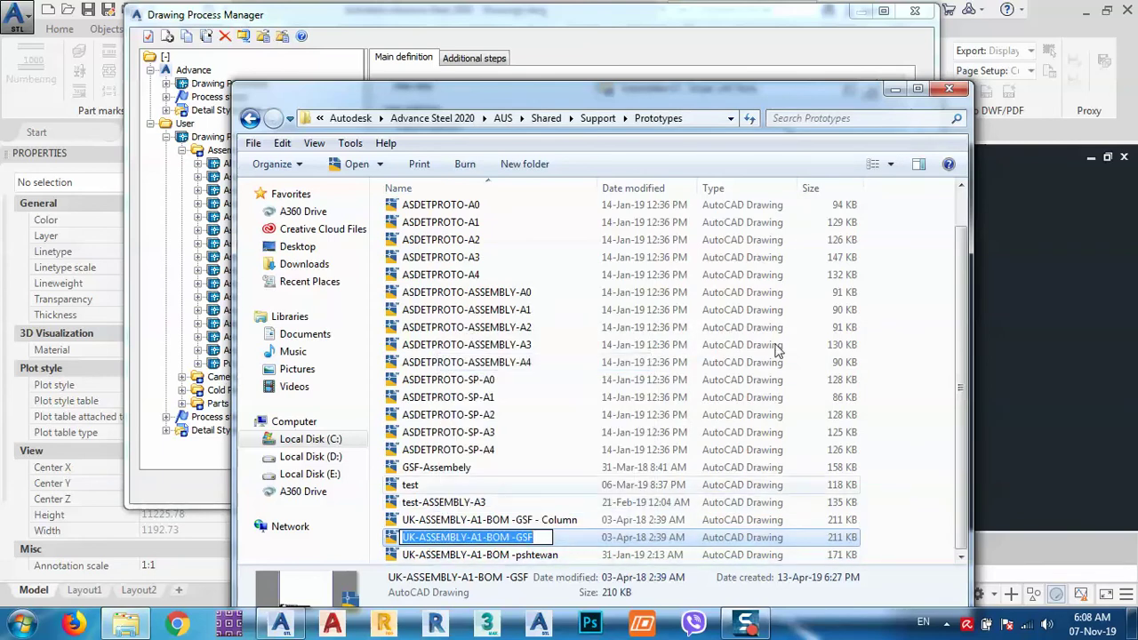
pyautogui.click(949, 89)
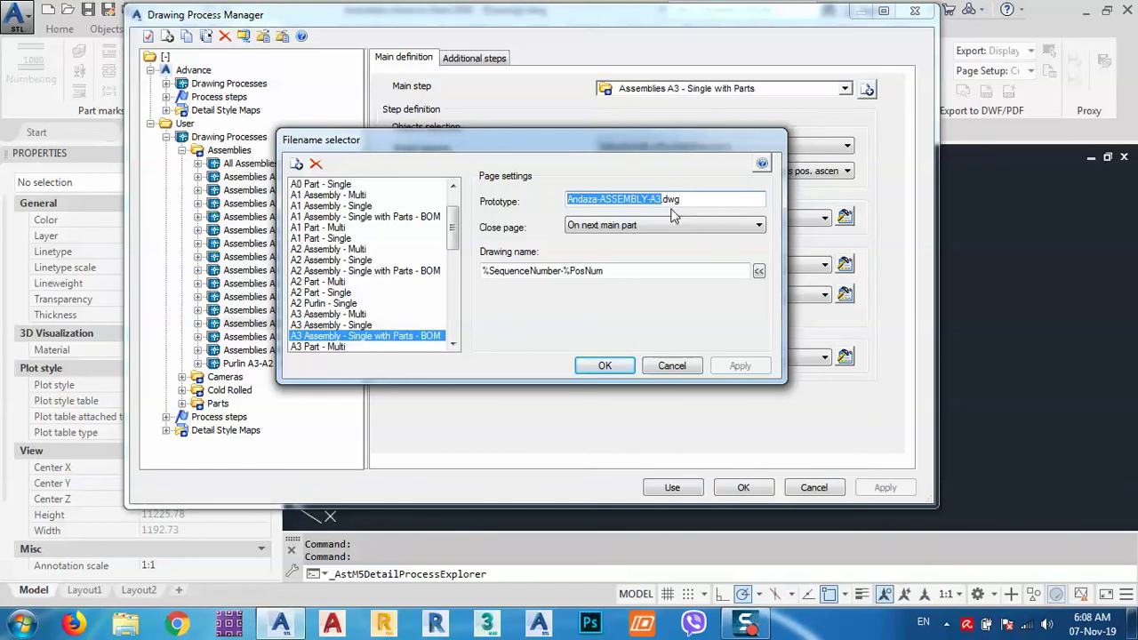
# Cancel the Filename selector and open the '5 - Assemblies with Parts CX' map, resized to show 23 rows
pyautogui.click(670, 367)
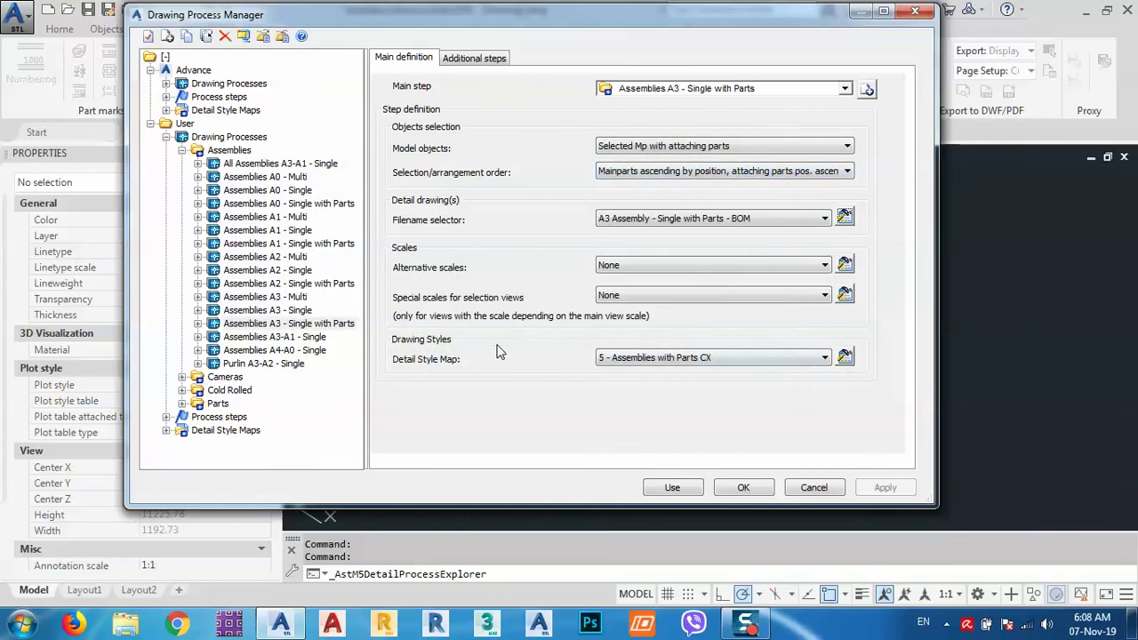
pyautogui.click(846, 359)
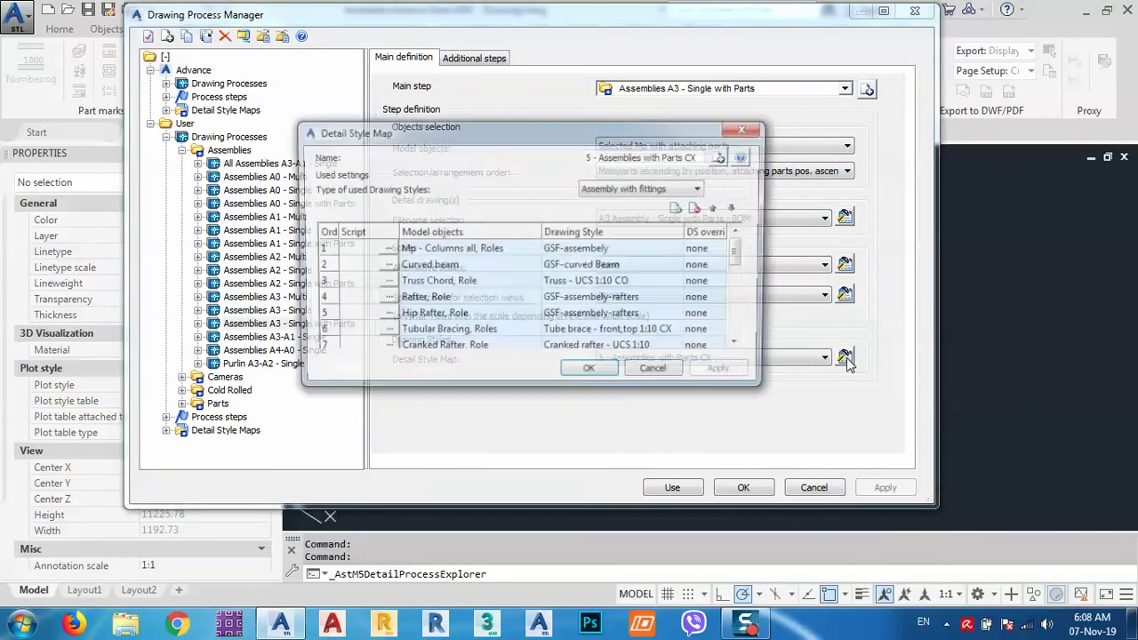
pyautogui.moveTo(479, 142); pyautogui.dragTo(313, 72)
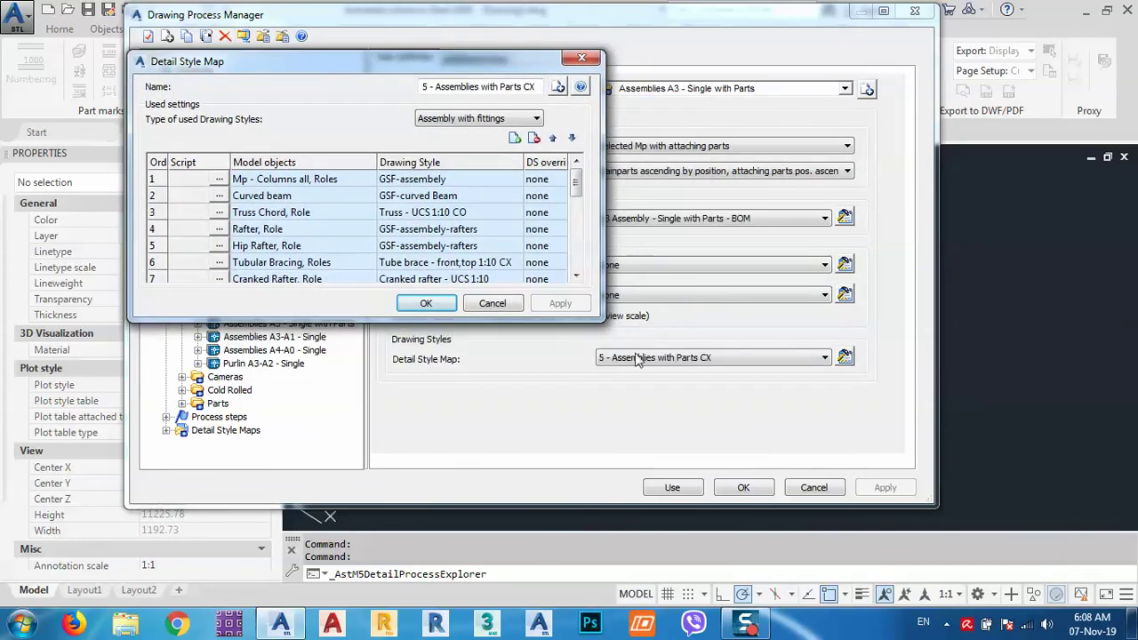
pyautogui.moveTo(609, 322); pyautogui.dragTo(1026, 538)
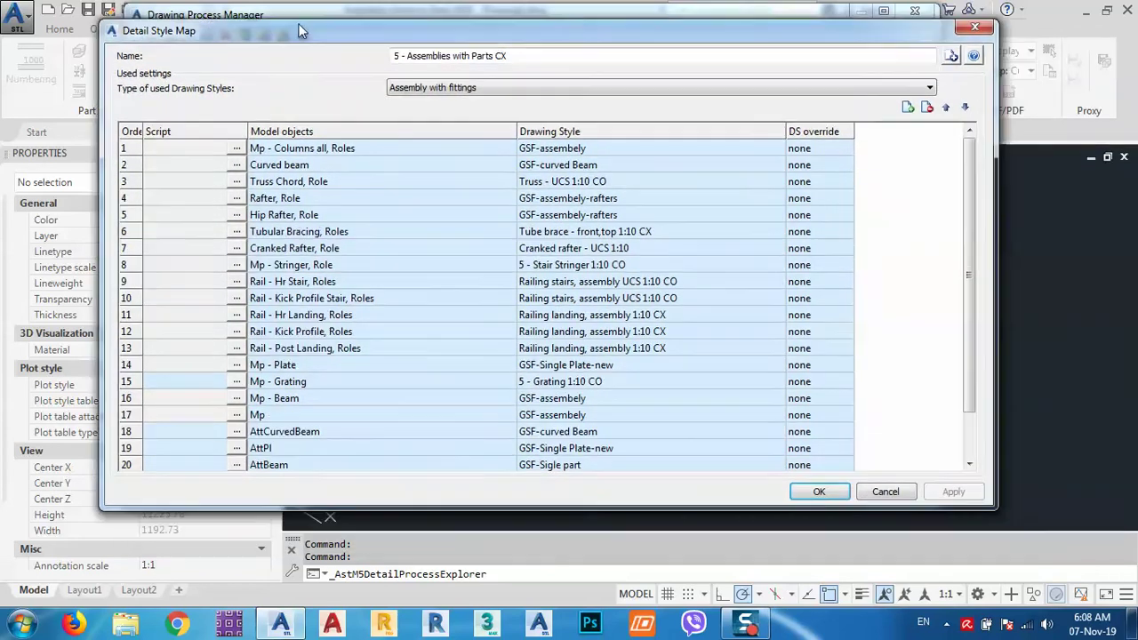
pyautogui.moveTo(336, 61); pyautogui.dragTo(311, 24)
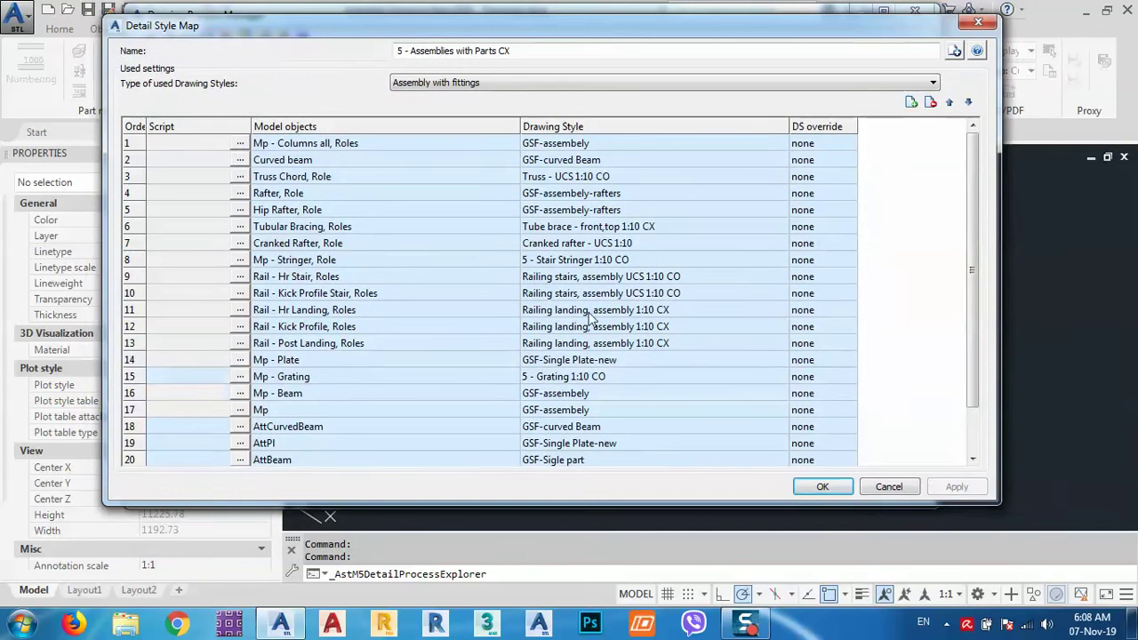
pyautogui.moveTo(1007, 507); pyautogui.dragTo(996, 608)
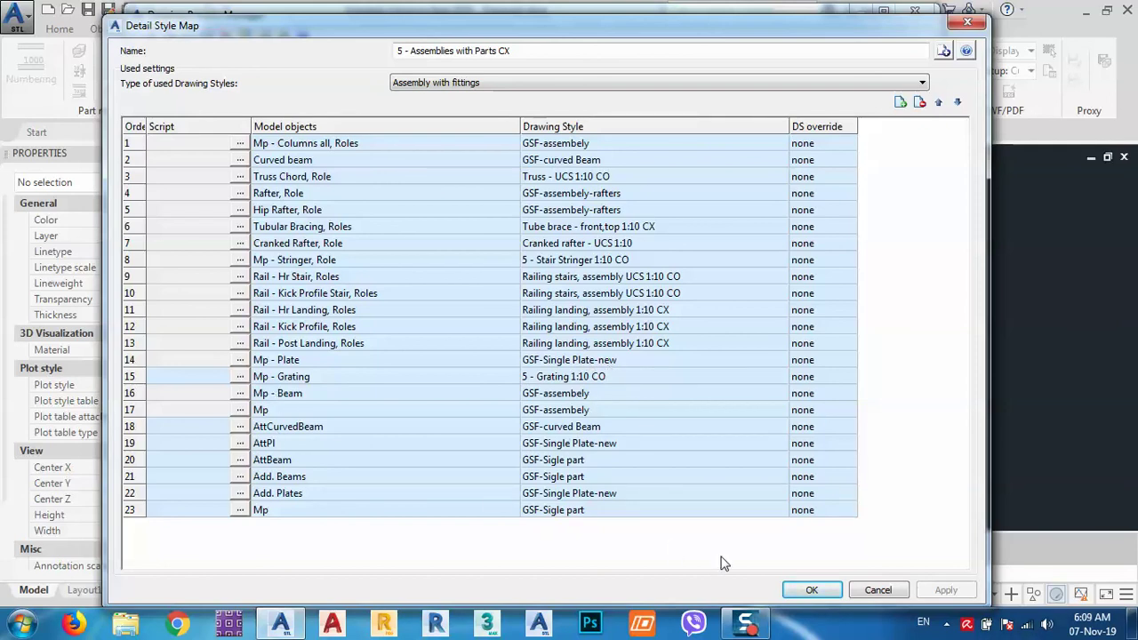
# Accept the Detail Style Map and Drawing Process Manager, then minimize Advance Steel
pyautogui.click(818, 592)
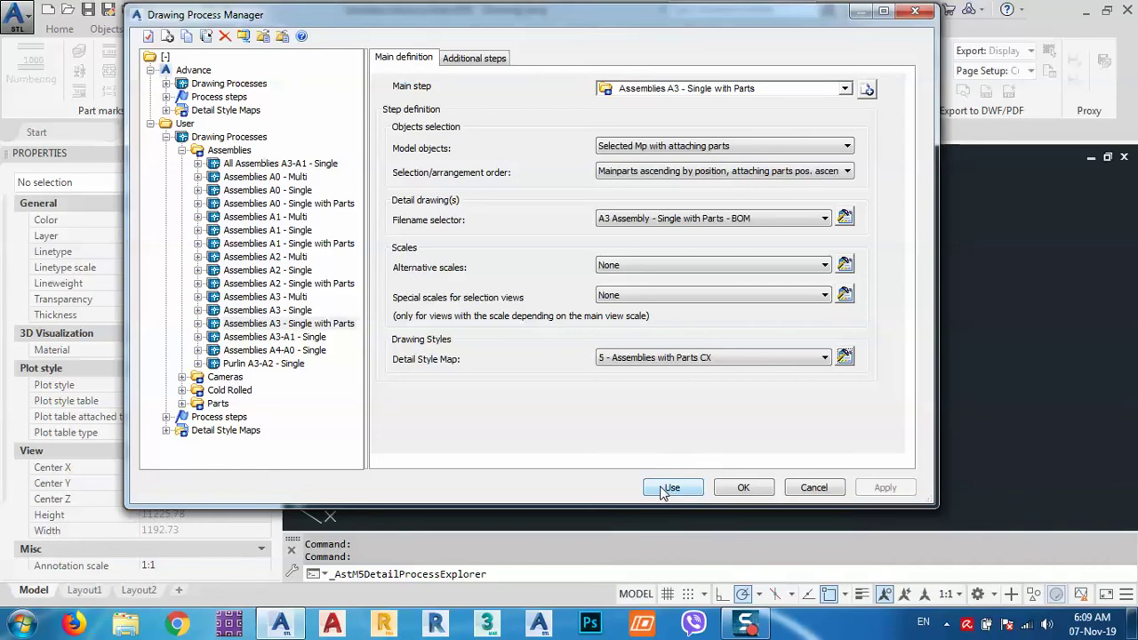
pyautogui.click(743, 489)
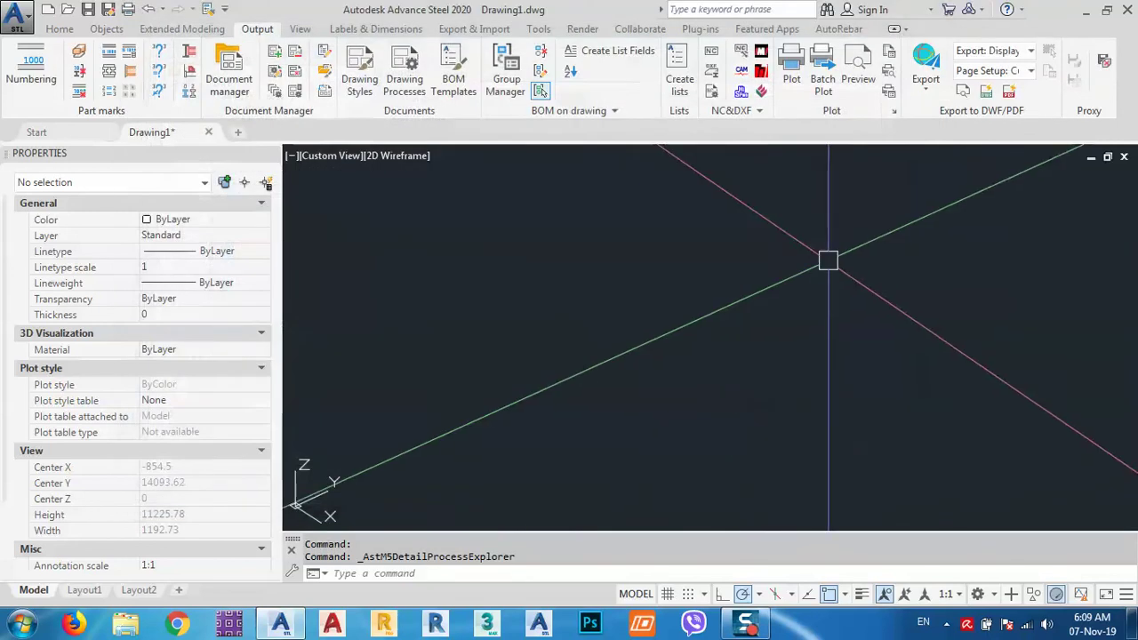
pyautogui.click(1086, 9)
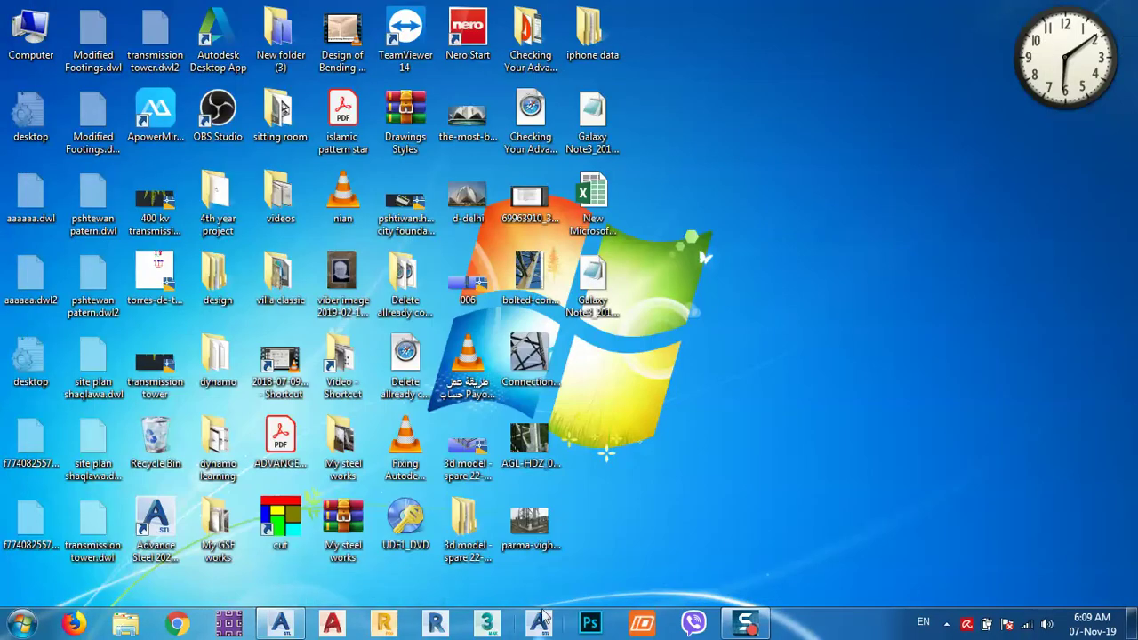